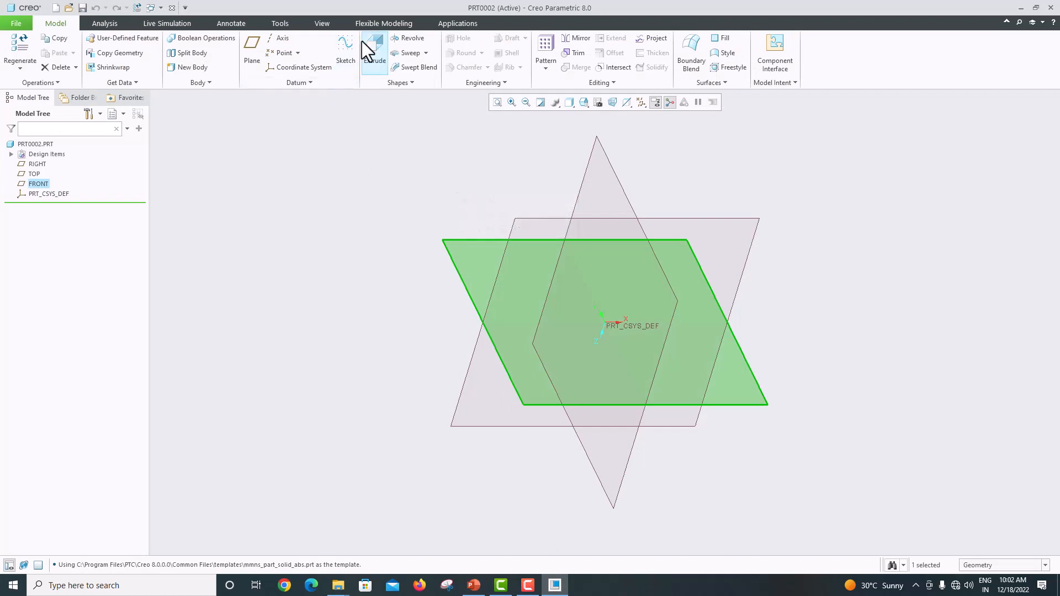
Step: Start a sketch on the FRONT plane, view it flat, and draw vertical and horizontal centerlines through the origin
click(349, 42)
click(626, 103)
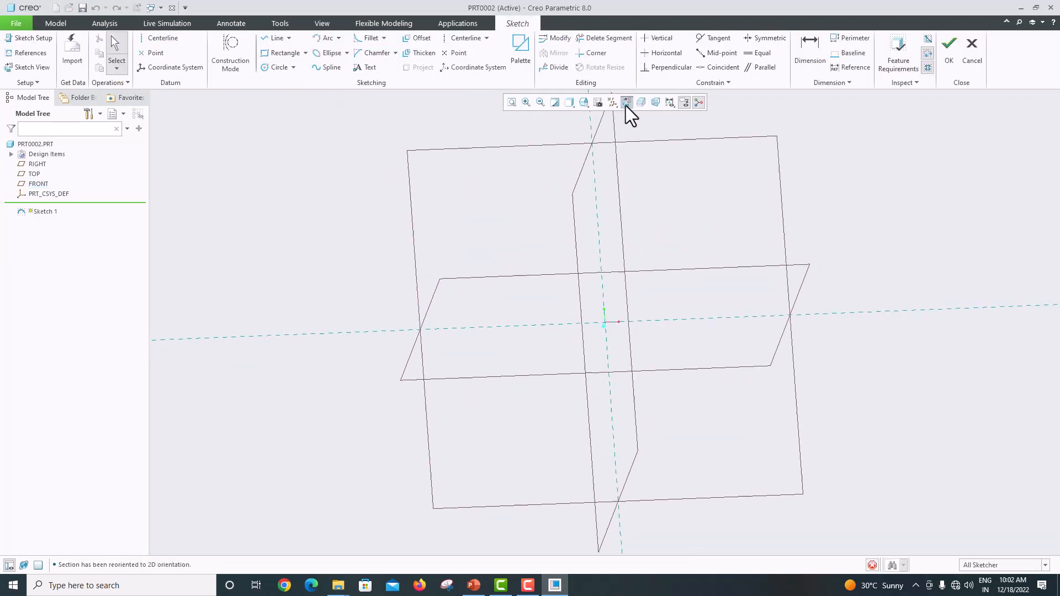
click(465, 38)
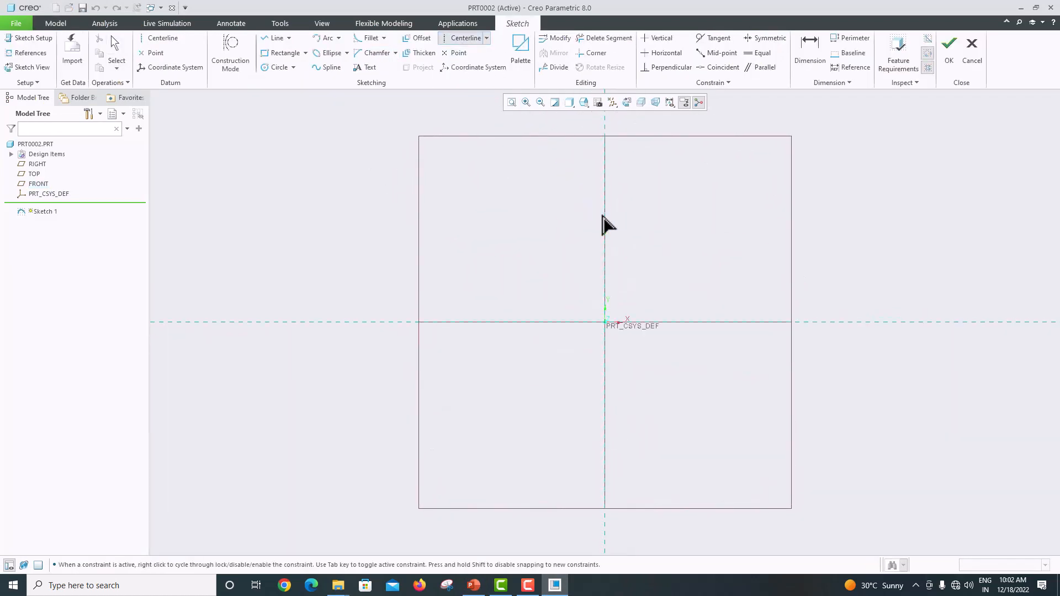
click(604, 222)
click(609, 200)
click(688, 321)
click(650, 325)
middle_click(668, 253)
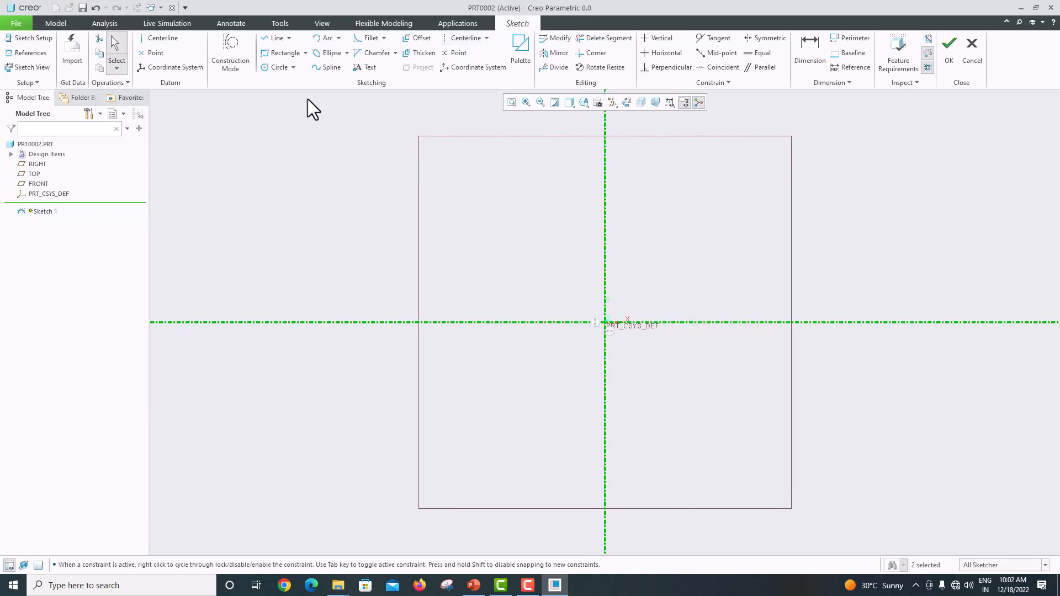
Step: Sketch two concentric circles centred on the origin, about 175 mm and 295 mm in diameter
click(276, 67)
click(605, 323)
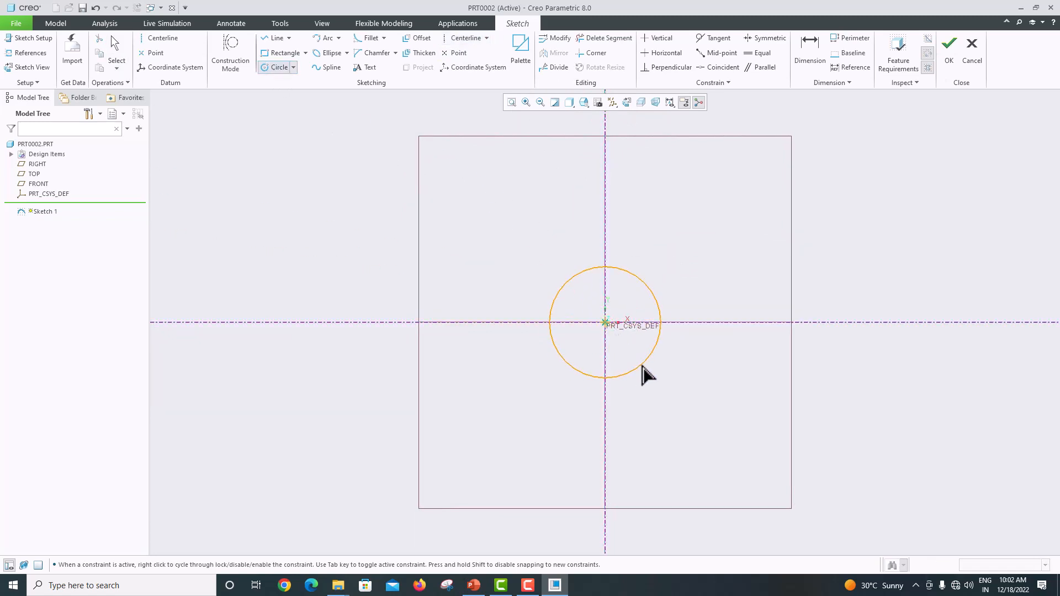
click(646, 367)
click(605, 322)
click(675, 383)
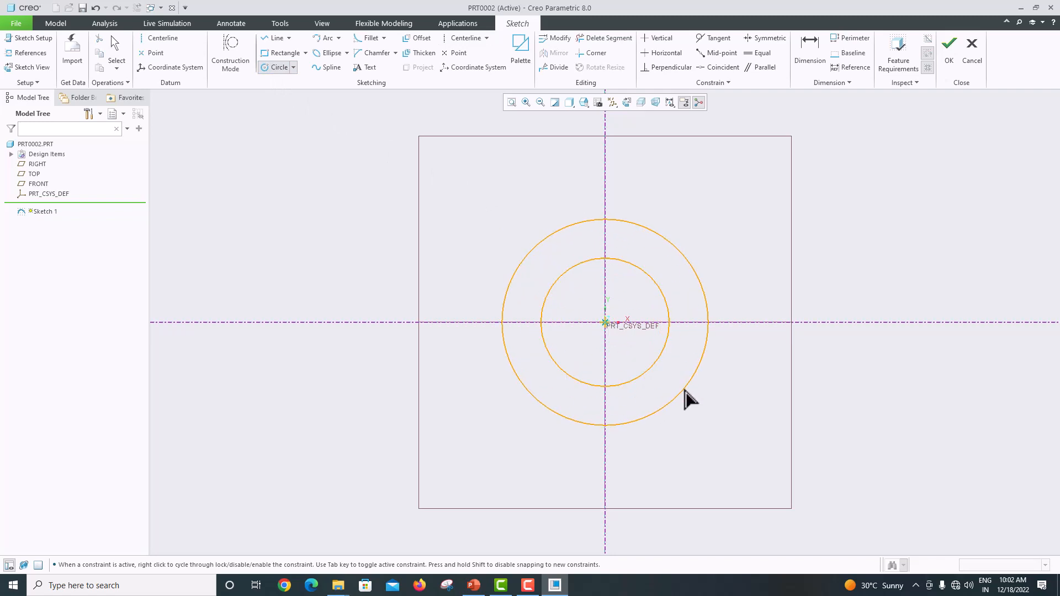
click(712, 338)
middle_click(739, 290)
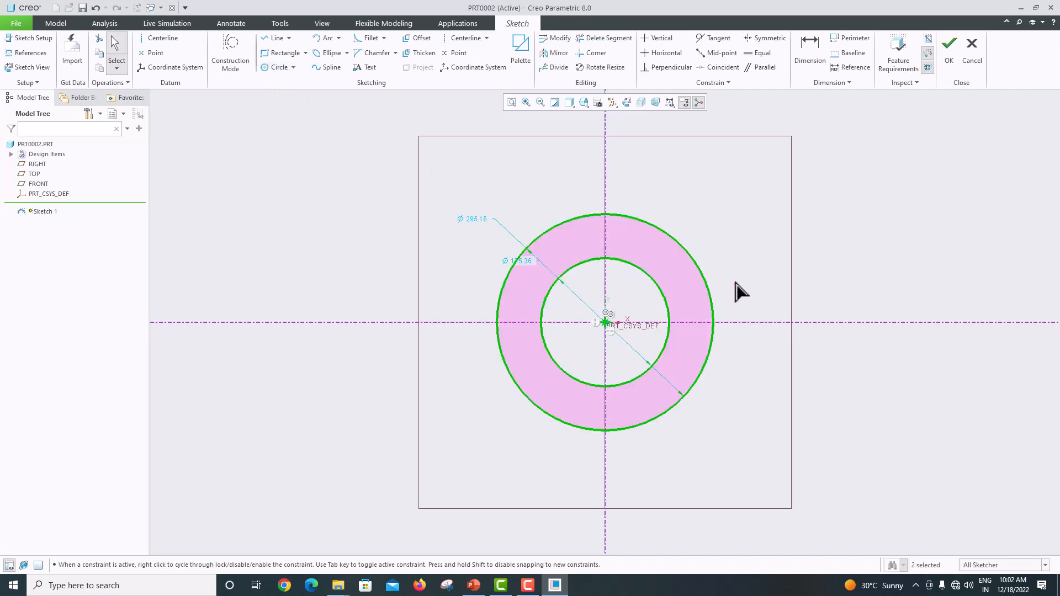
Step: Set the outer circle's diameter to 40 mm and the inner circle's diameter to 20 mm
double_click(465, 218)
text(40)
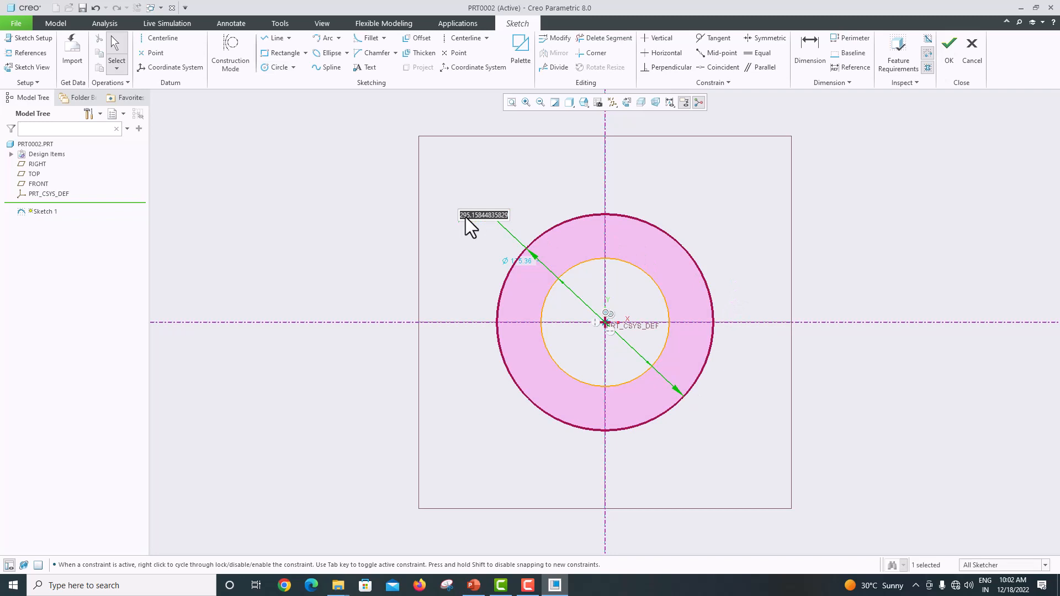
key(Return)
double_click(524, 261)
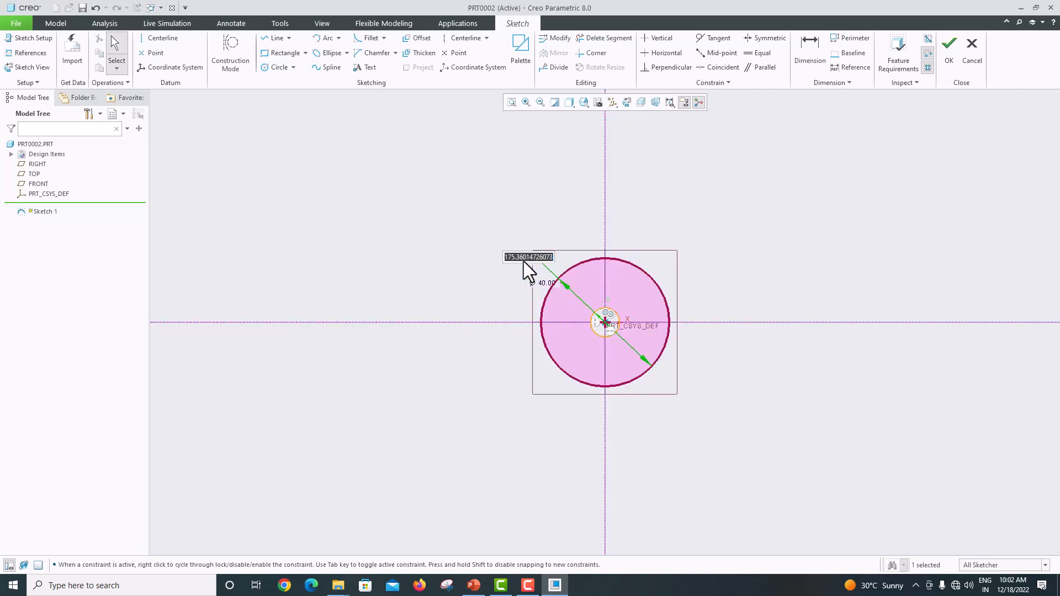
text(20)
key(Return)
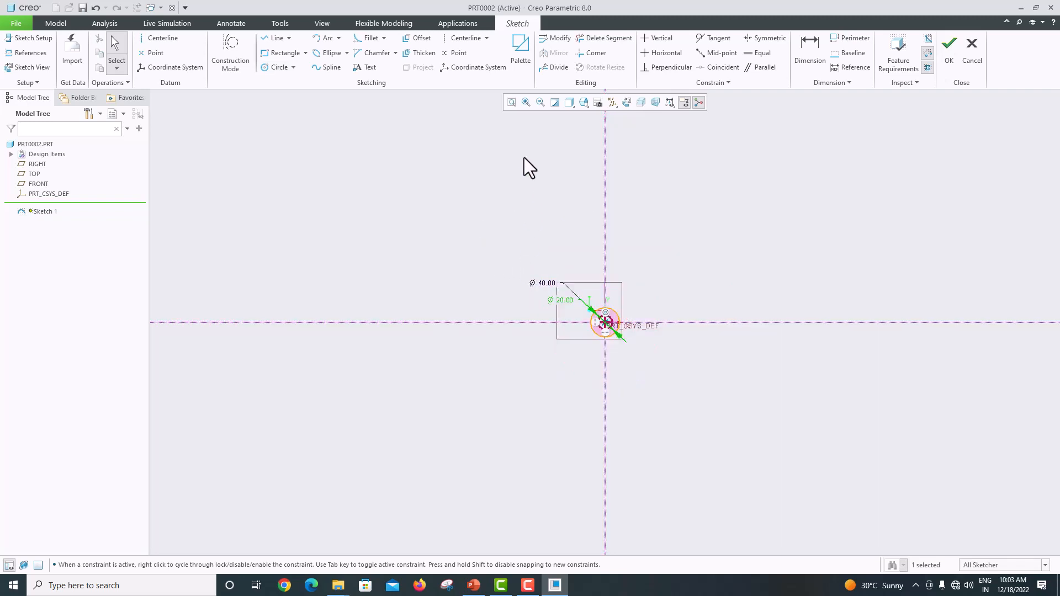
click(511, 103)
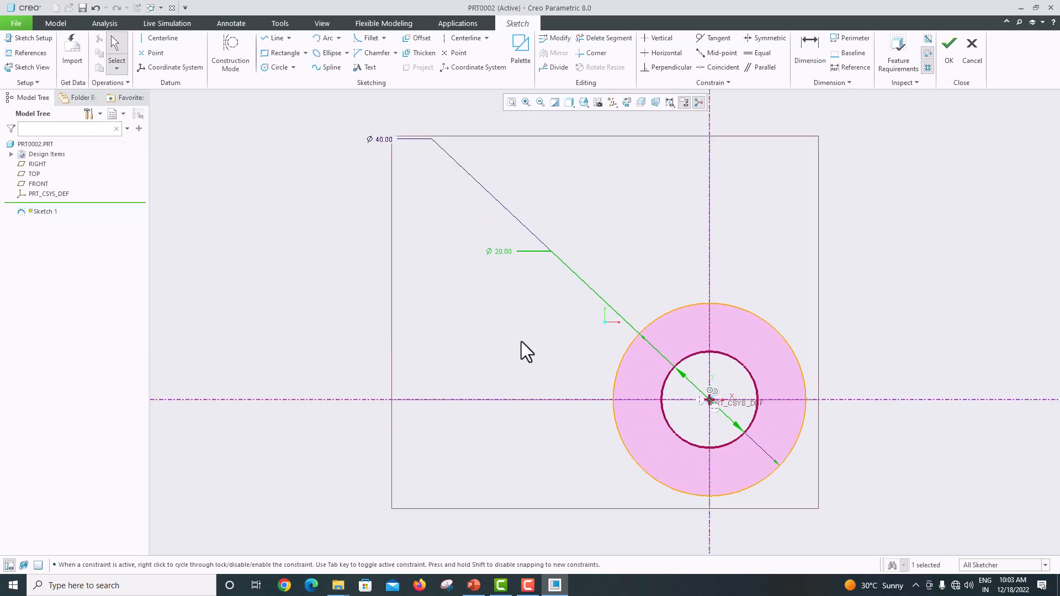
Step: Finish the sketch and extrude the ring 50 mm as a solid, taking the depth from the reference drawing in PowerPoint
click(950, 65)
click(373, 61)
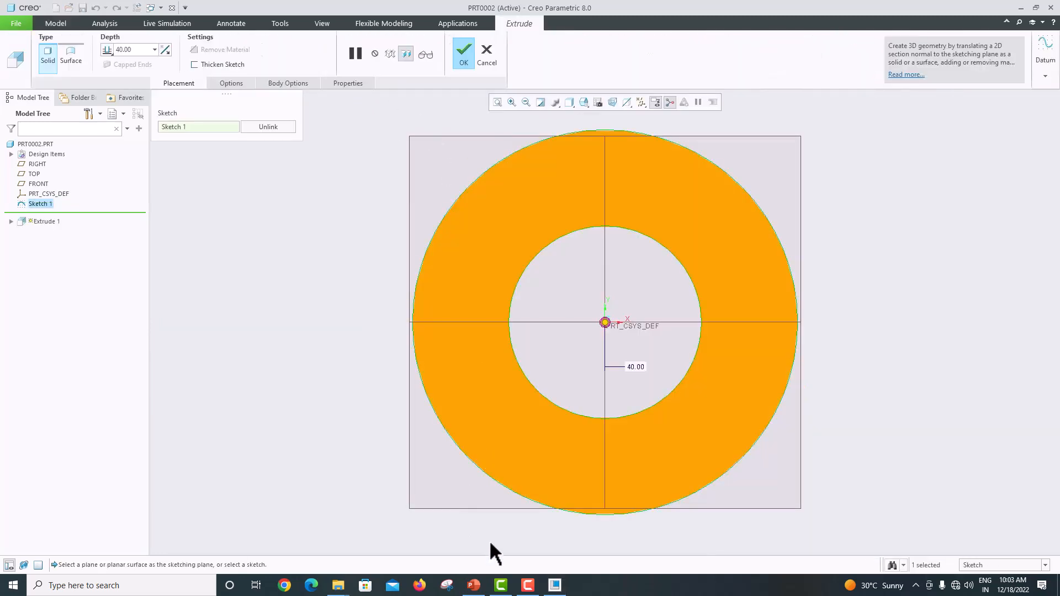
click(474, 586)
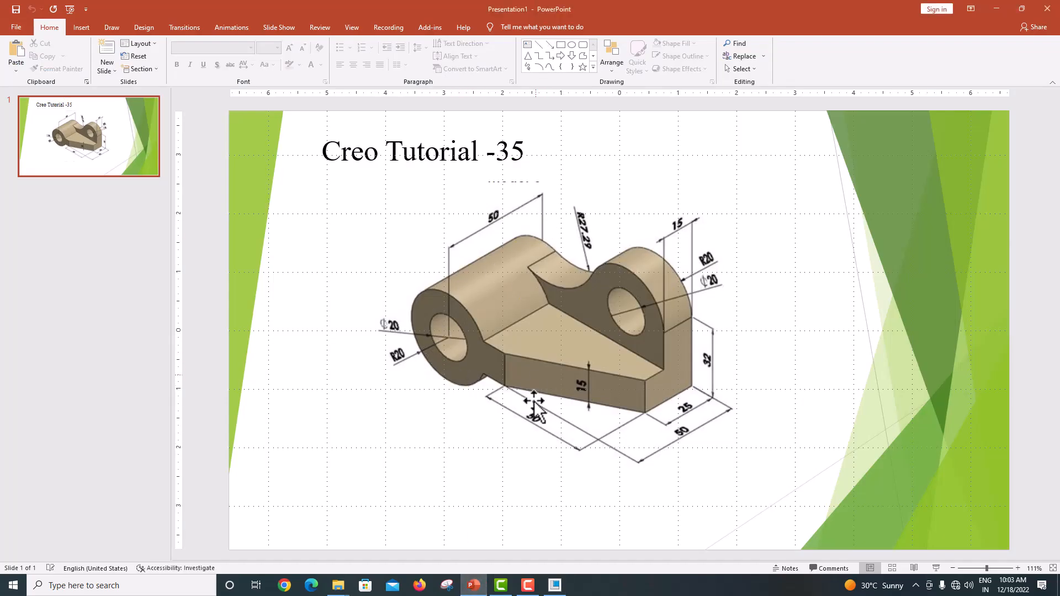
click(557, 586)
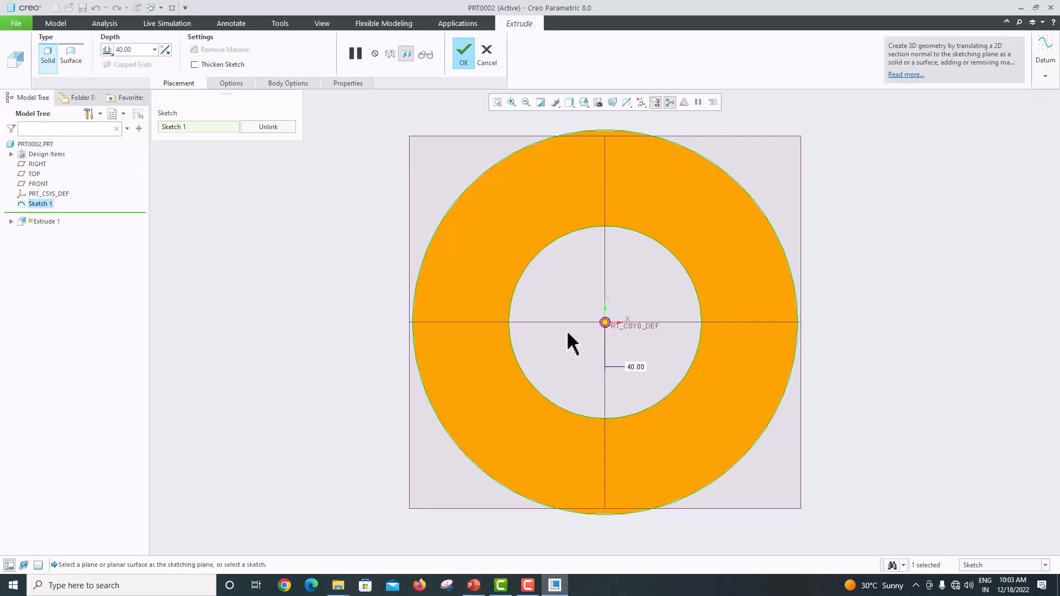
click(139, 52)
click(113, 54)
click(131, 50)
click(137, 50)
click(458, 55)
key(ctrl+d)
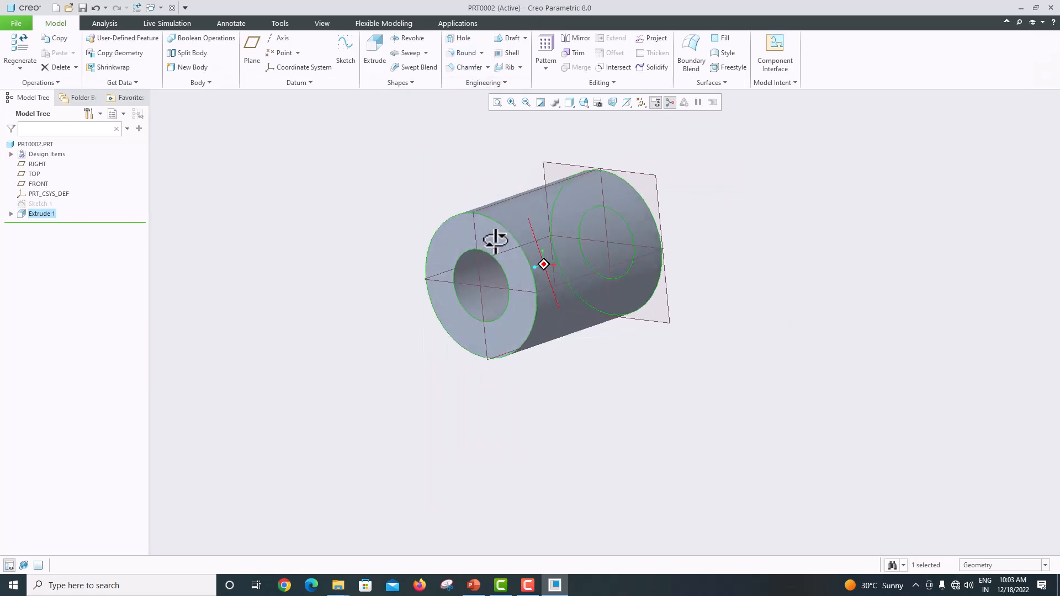
Step: Check the reference drawing in PowerPoint, then start a sketch on the TOP plane in Creo and view it flat
click(522, 291)
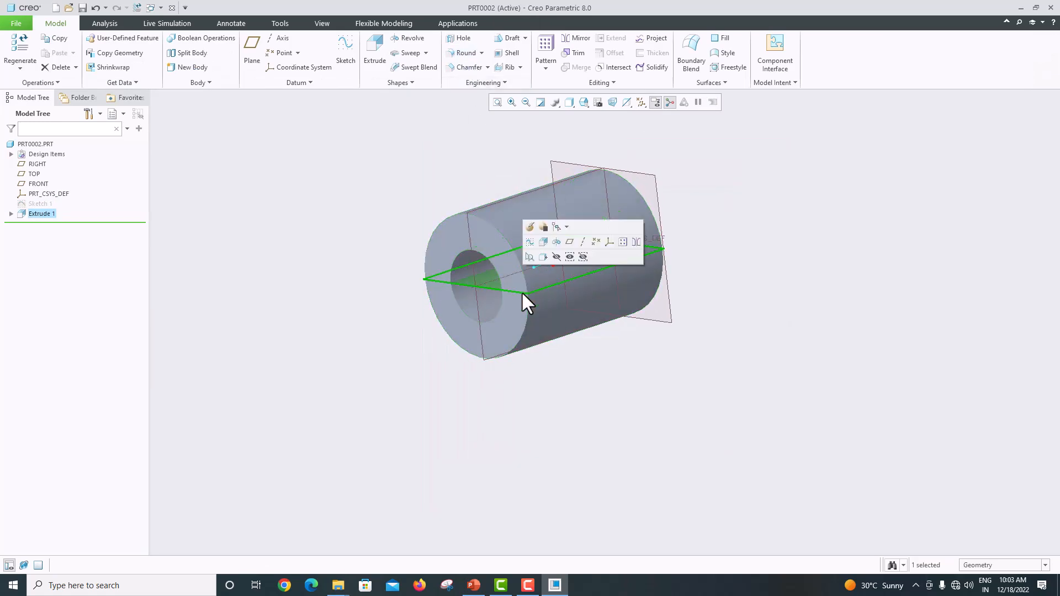
click(621, 336)
click(474, 585)
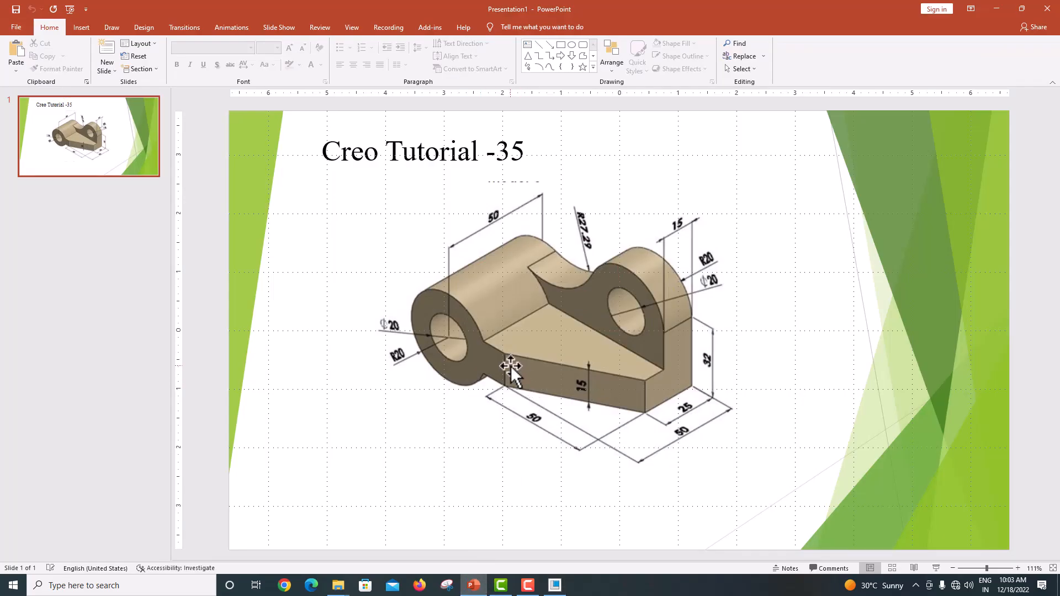
click(555, 584)
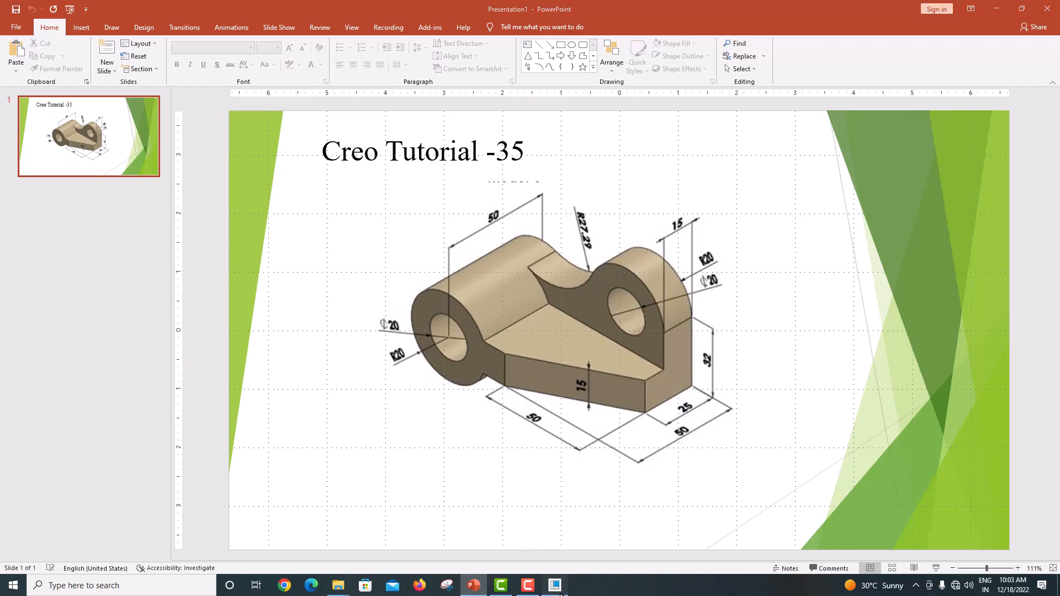
click(520, 294)
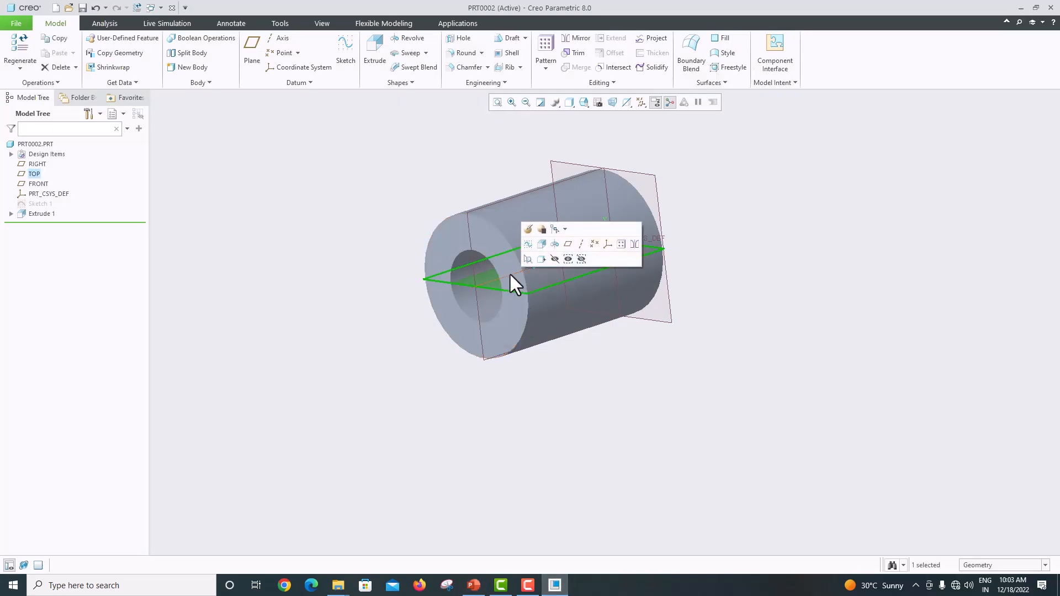
click(343, 50)
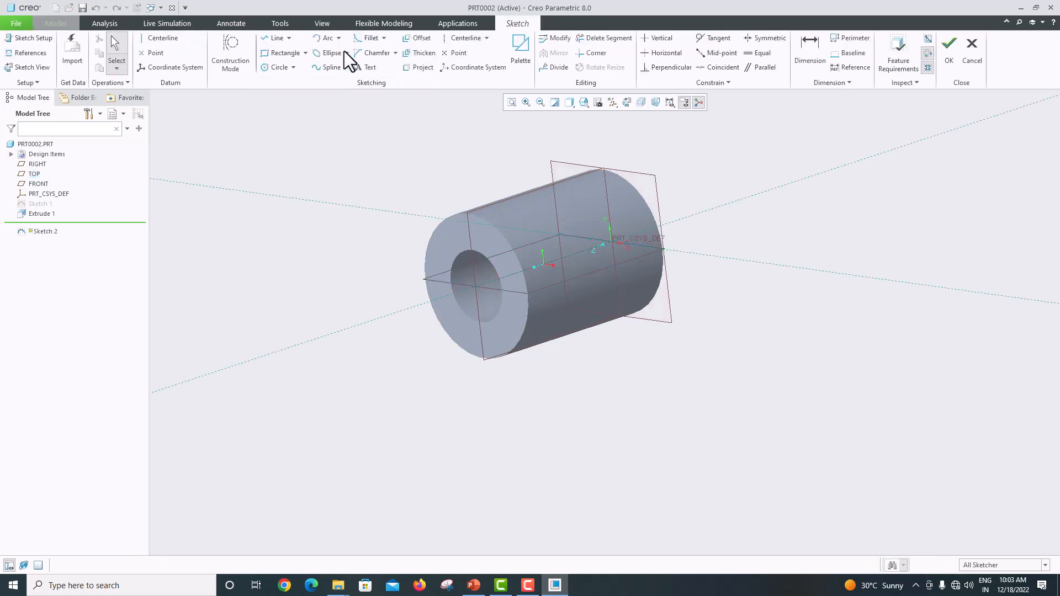
click(614, 104)
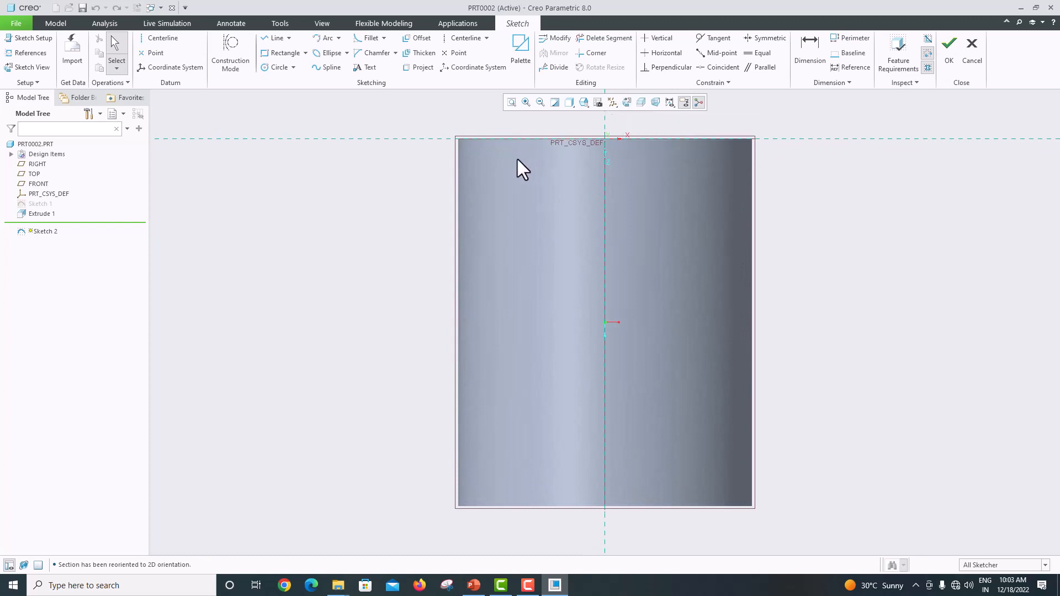
scroll(518, 159, down, 3)
scroll(517, 159, up, 1)
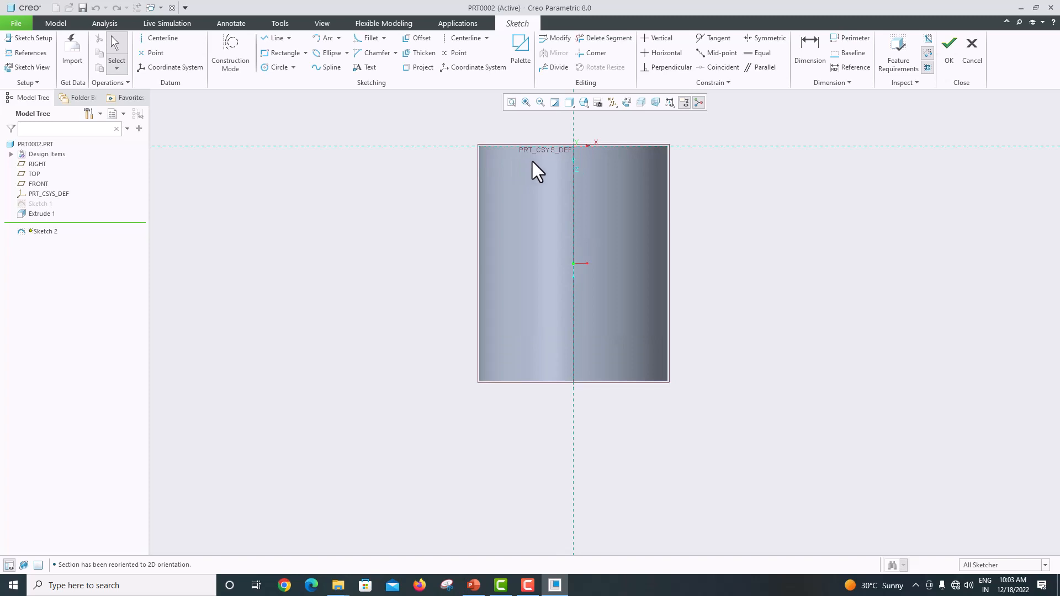
Step: Add the cylinder's right silhouette edge and its front end face as sketch references
click(28, 53)
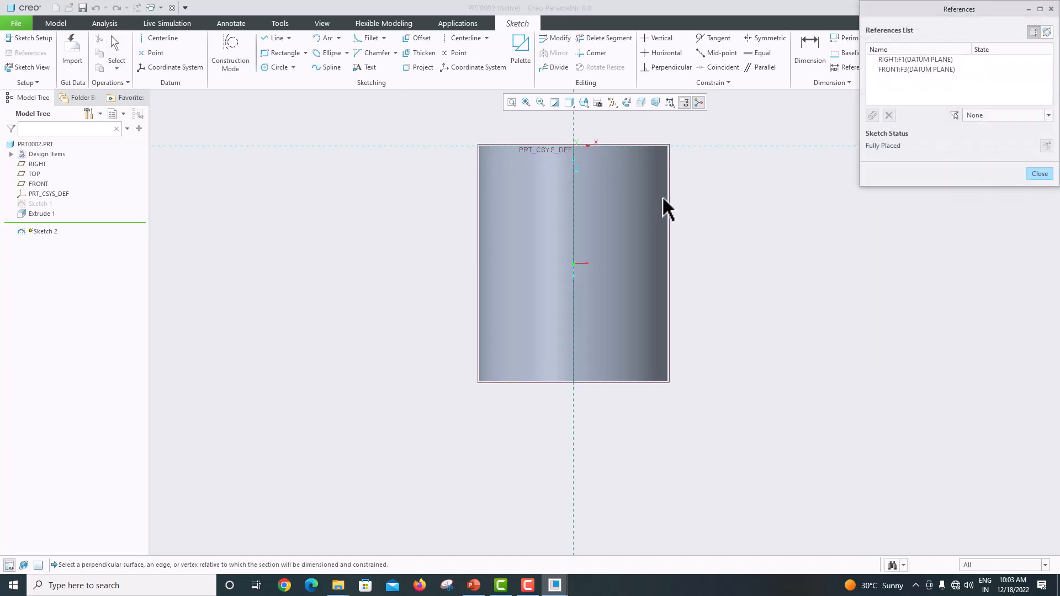
click(668, 206)
click(643, 380)
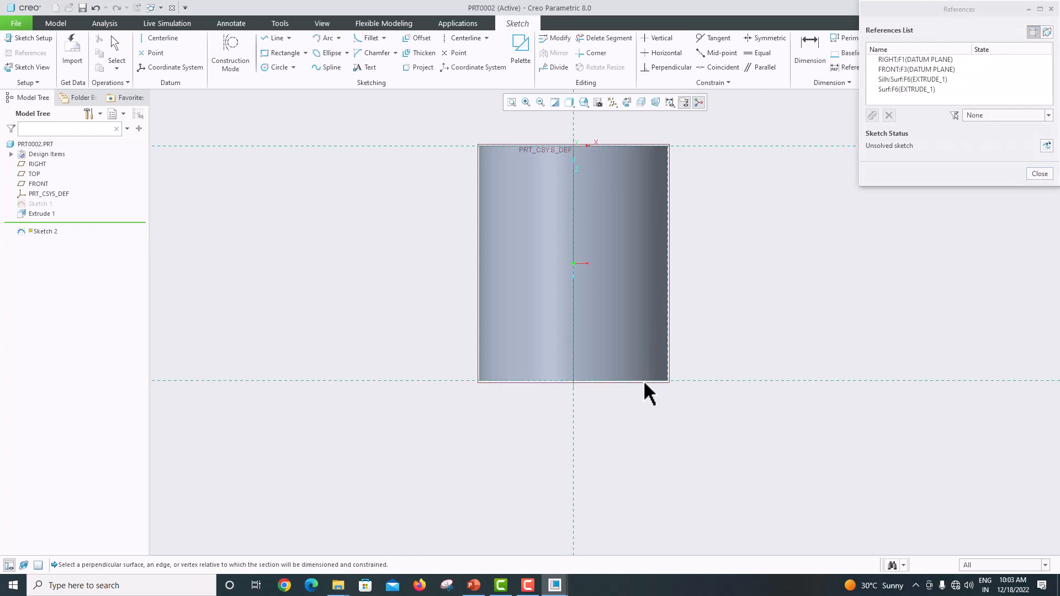
click(1039, 174)
Step: Following the PowerPoint drawing, sketch a four-line open profile from the cylinder's right side: about 16 mm horizontal, slanted at about 147°, about 18 mm vertical, horizontal return
click(474, 585)
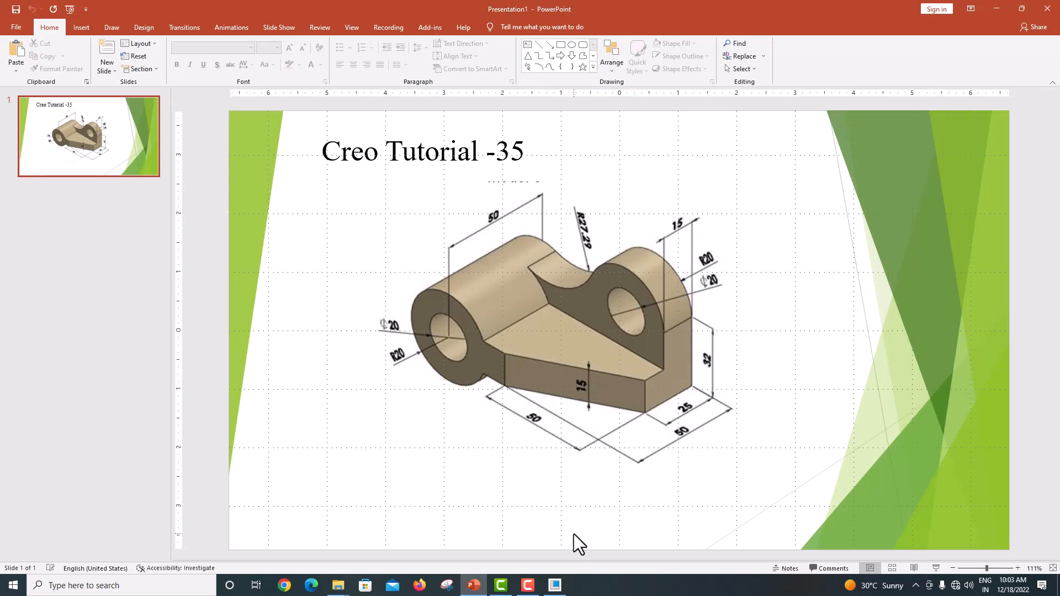
click(555, 585)
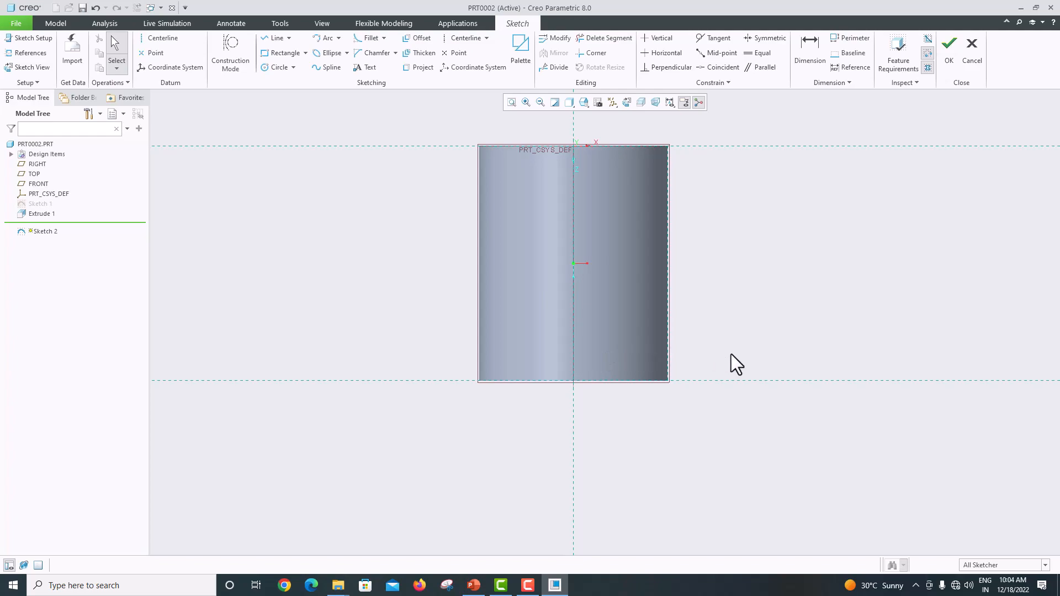
click(470, 588)
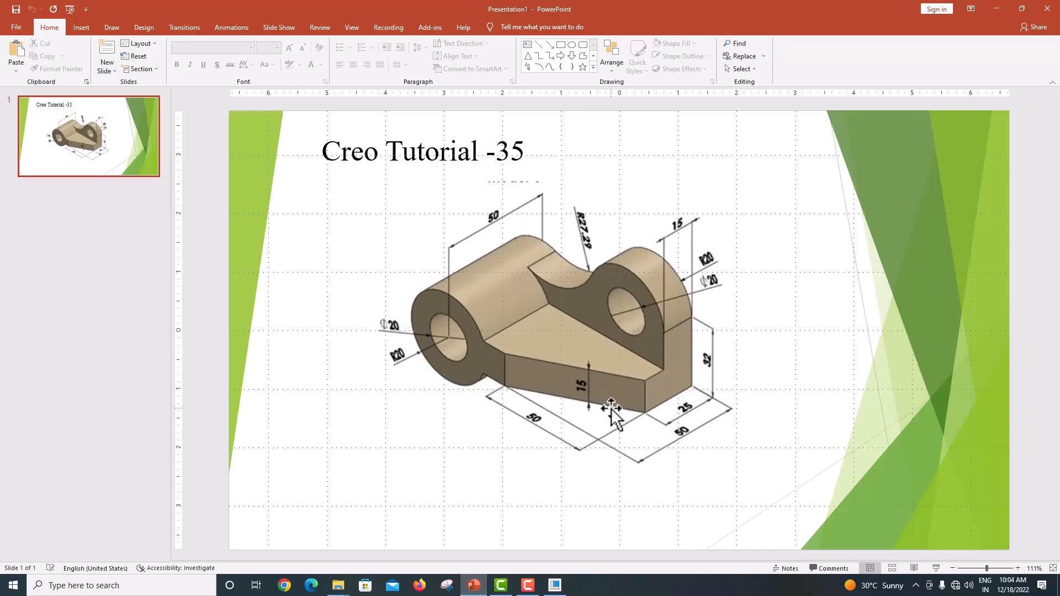
click(555, 585)
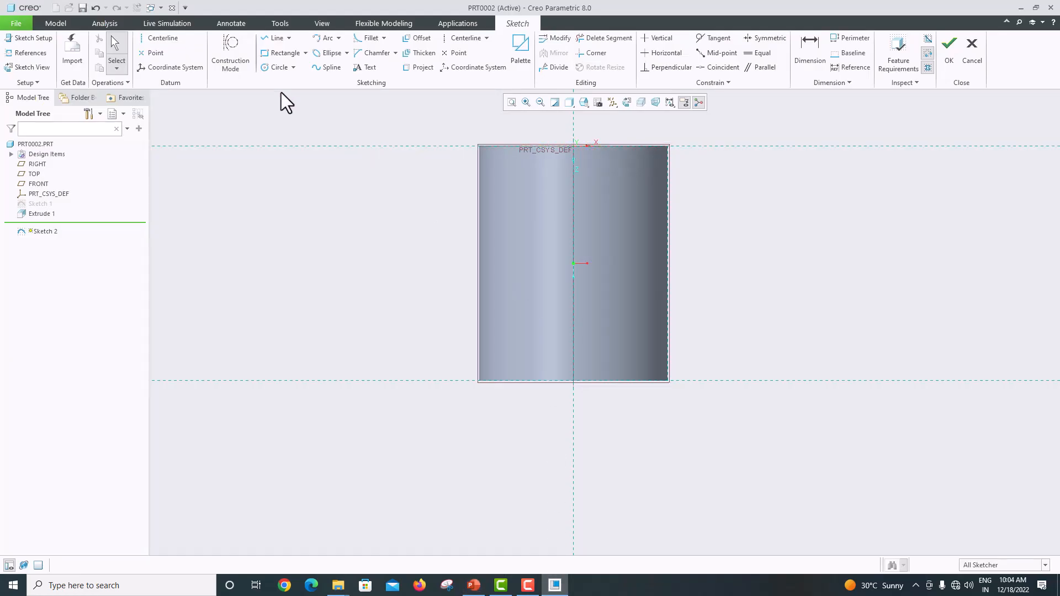
click(274, 42)
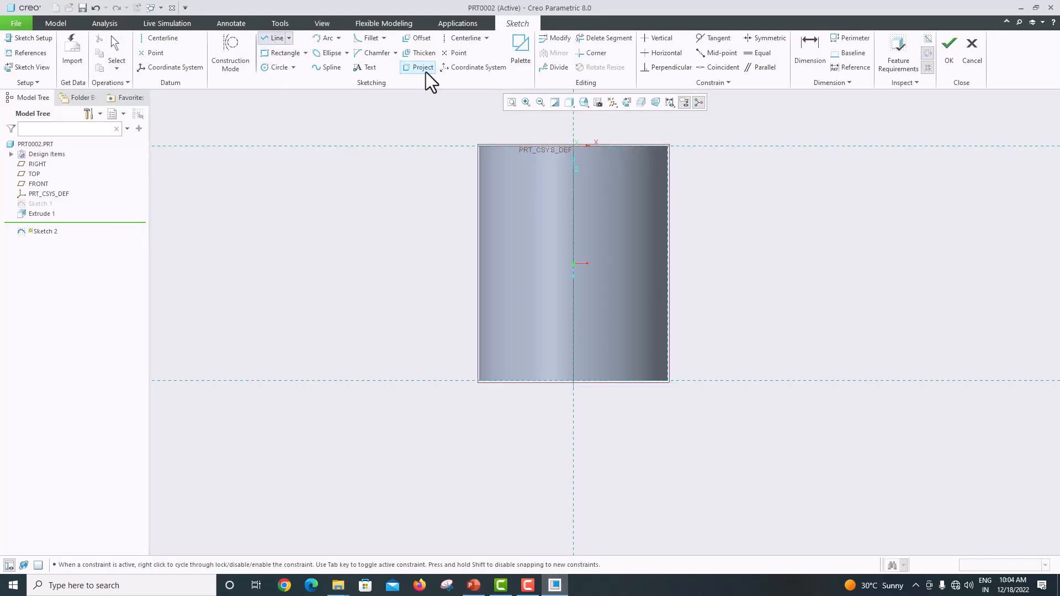
click(670, 146)
click(744, 145)
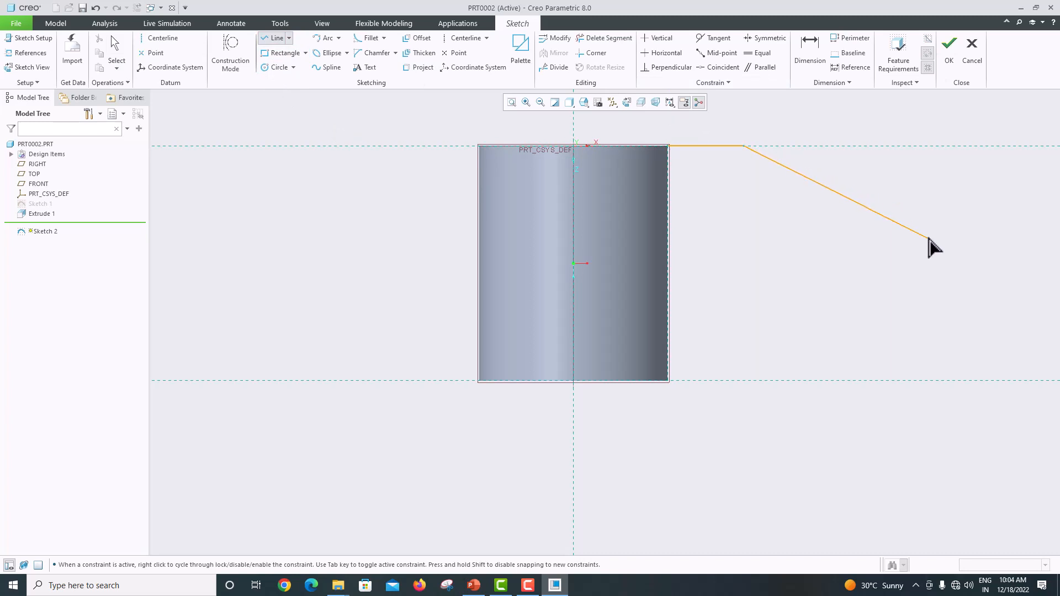
click(979, 297)
click(979, 380)
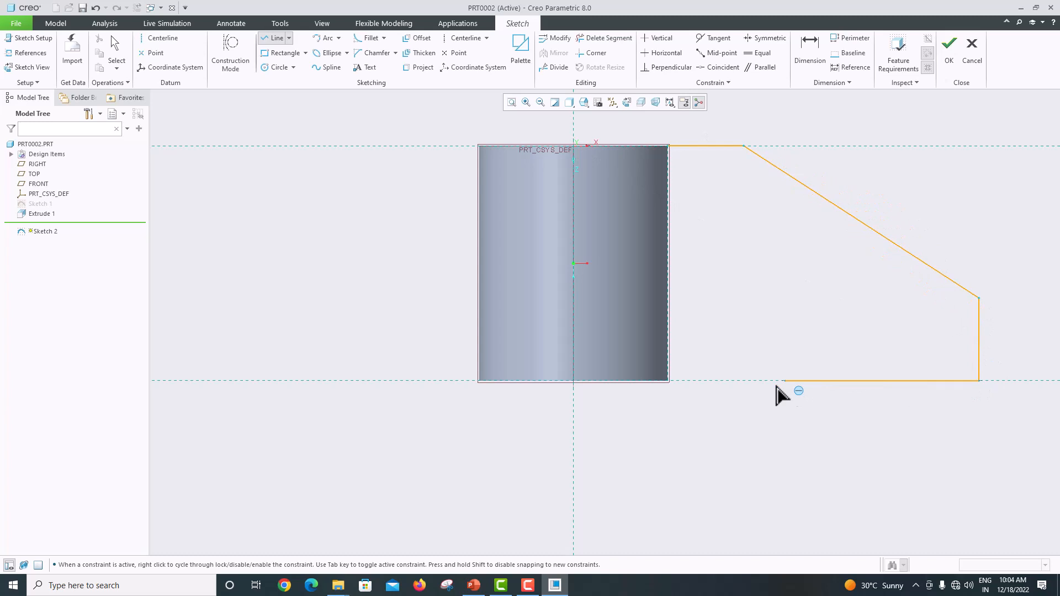
click(670, 381)
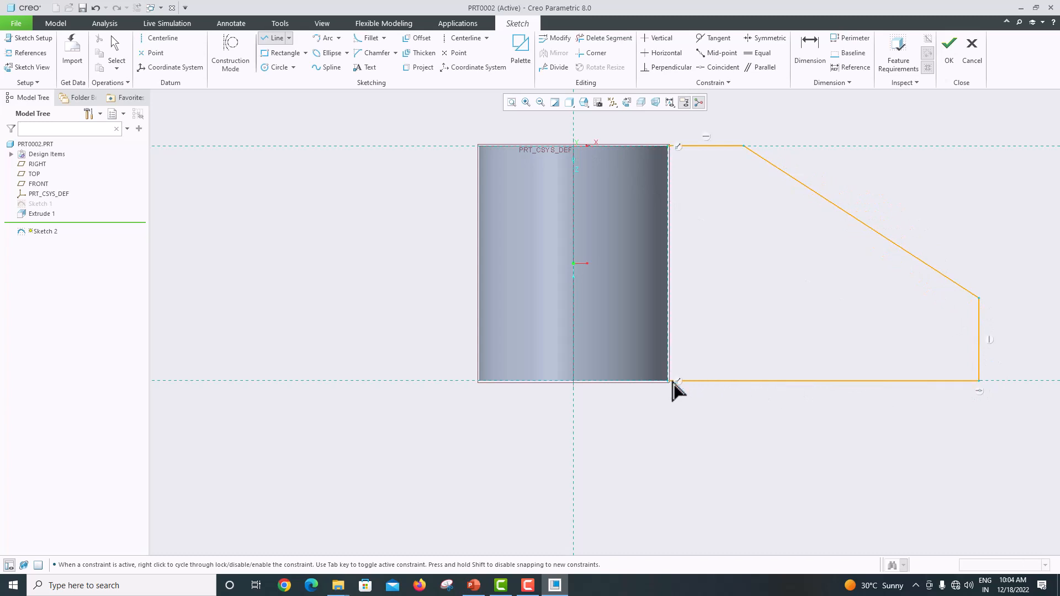
middle_click(703, 202)
middle_click(703, 202)
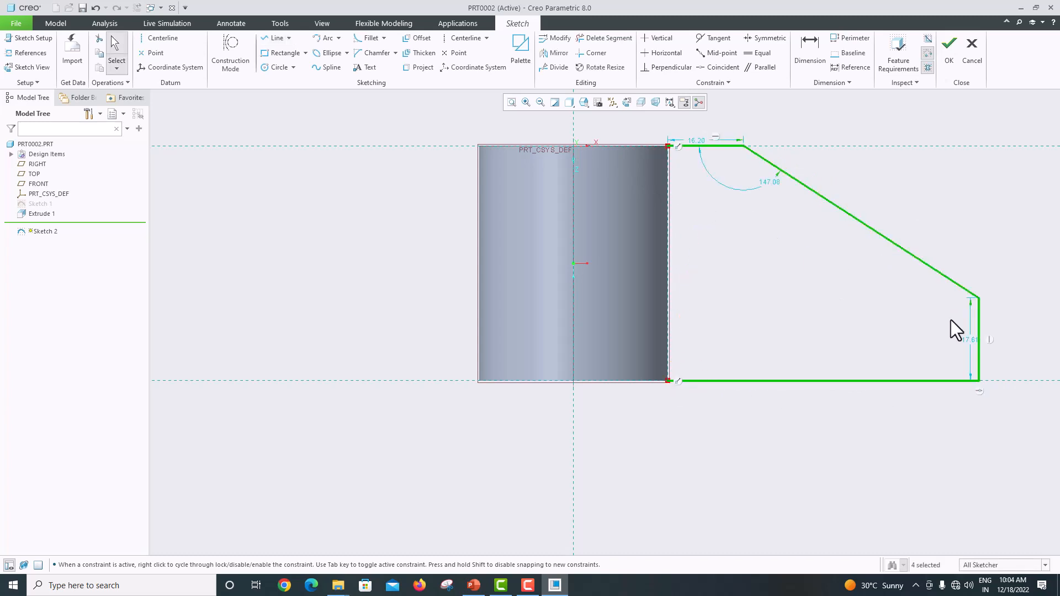
Step: Check the reference drawing in PowerPoint, then set the profile's vertical end edge in Creo to 25 mm
click(473, 585)
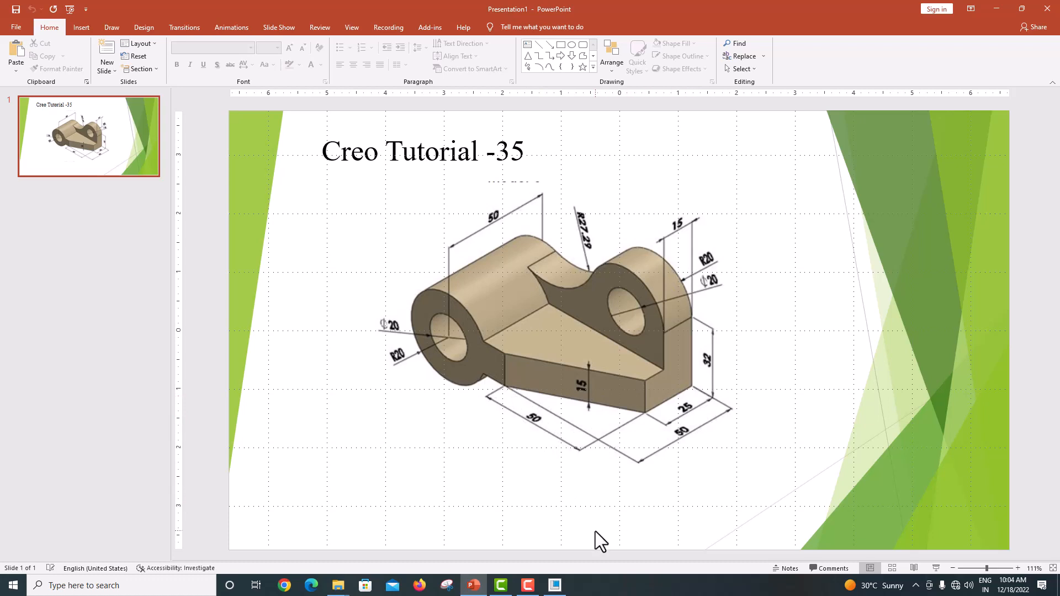
click(554, 586)
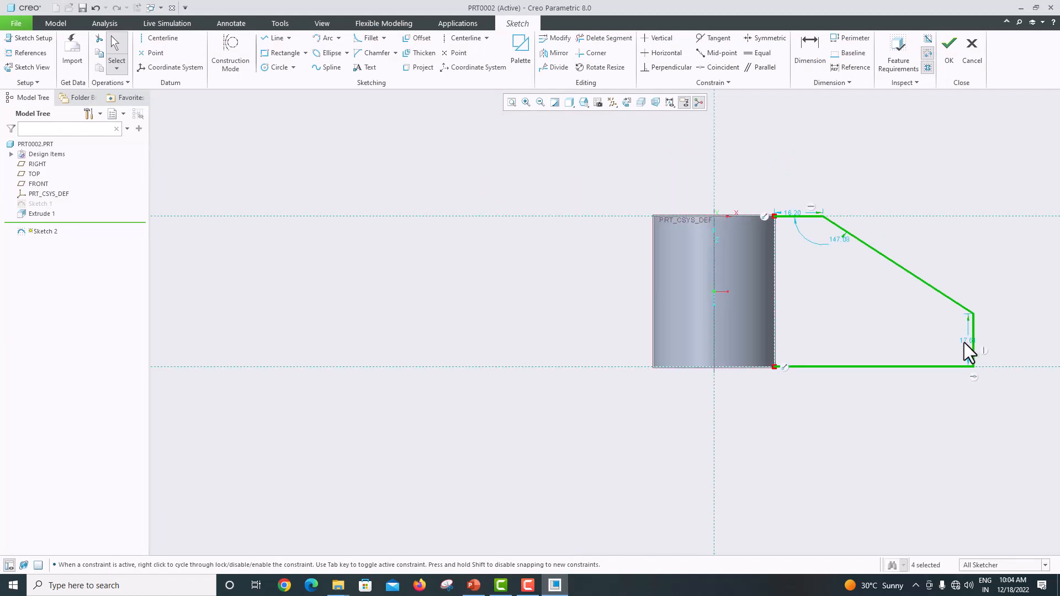
double_click(968, 342)
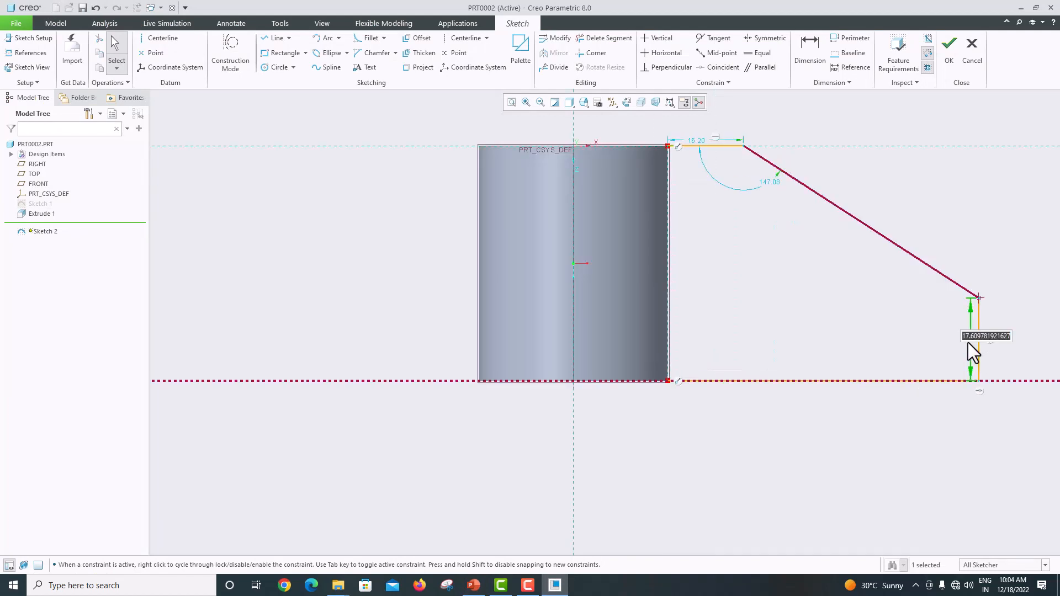
text(25)
key(Return)
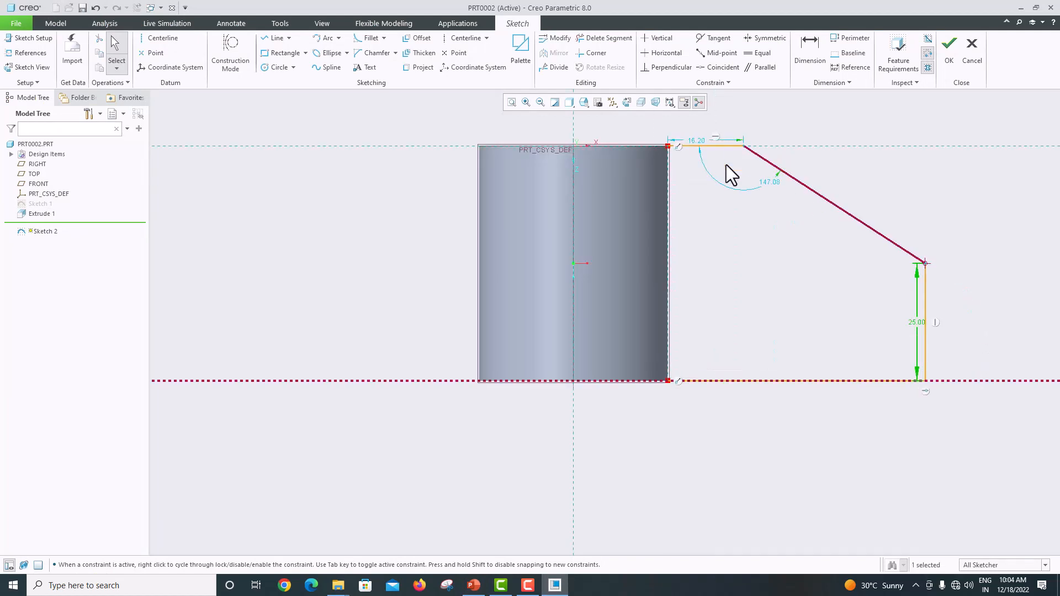
Step: Dimension the aligned length of the profile's slanted edge
click(809, 49)
click(754, 152)
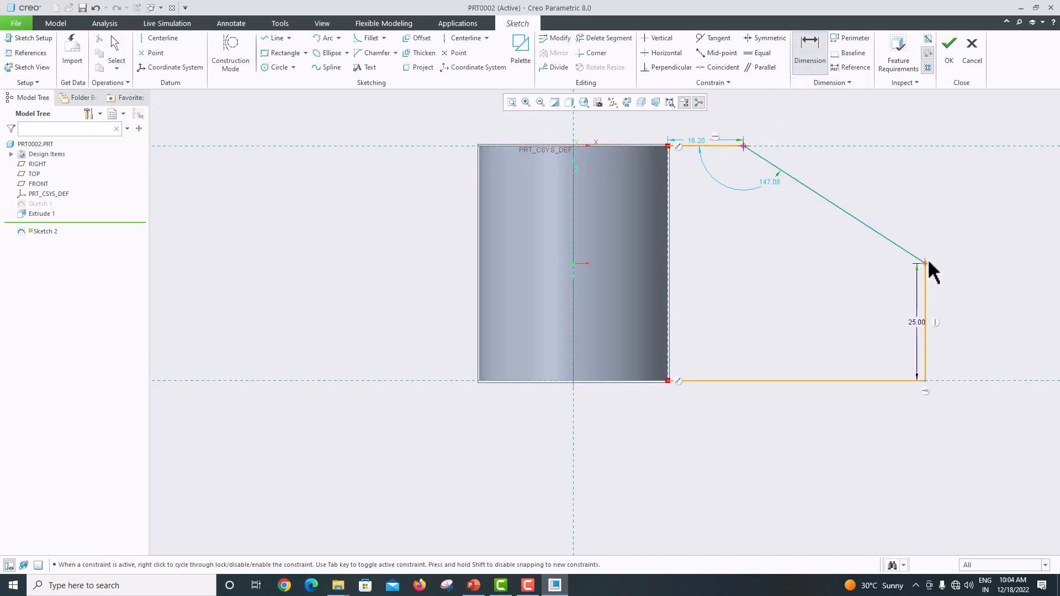
middle_click(915, 184)
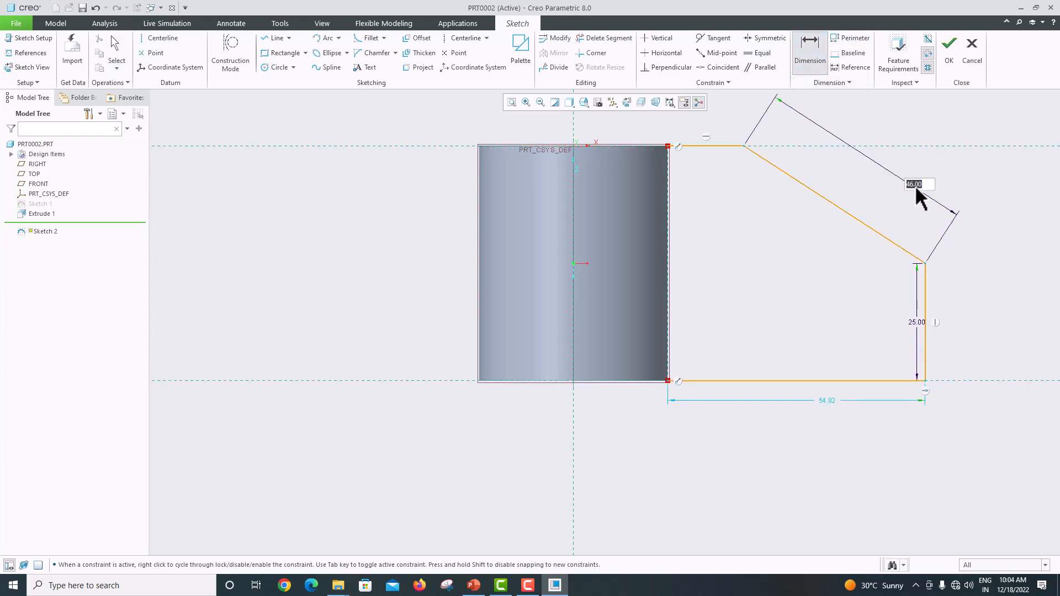
middle_click(915, 185)
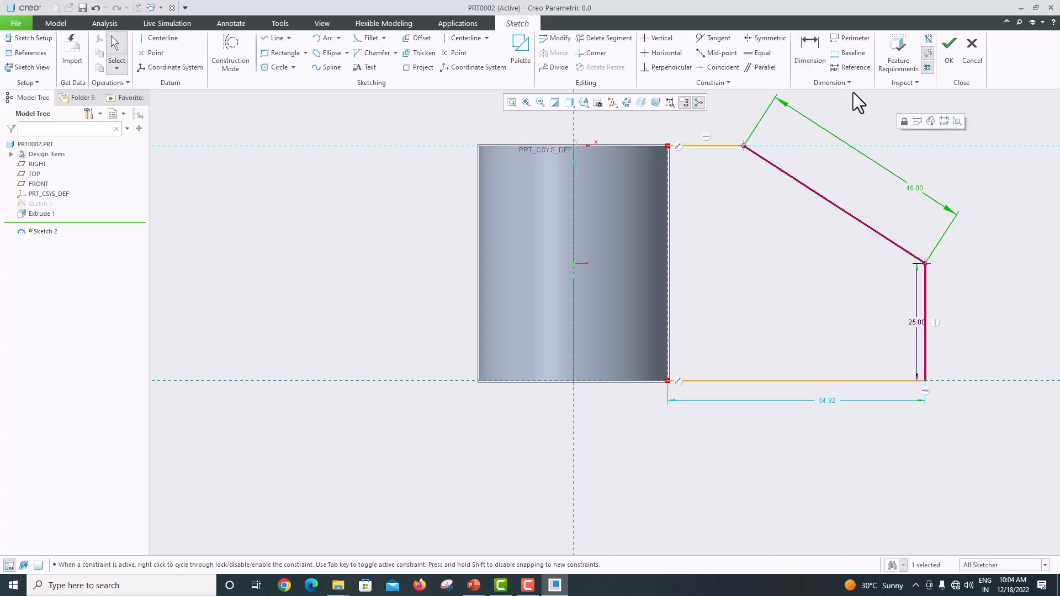
Step: Dimension the slanted edge's horizontal span between its endpoints, delete the conflicting aligned length dimension, and set the span to 50 mm
click(814, 50)
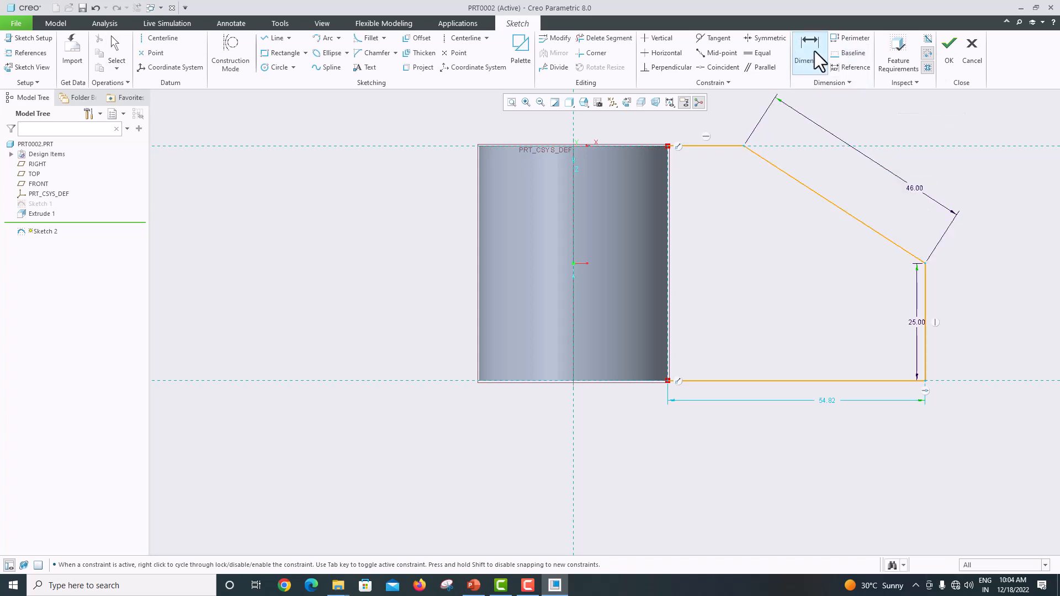
click(745, 145)
click(926, 263)
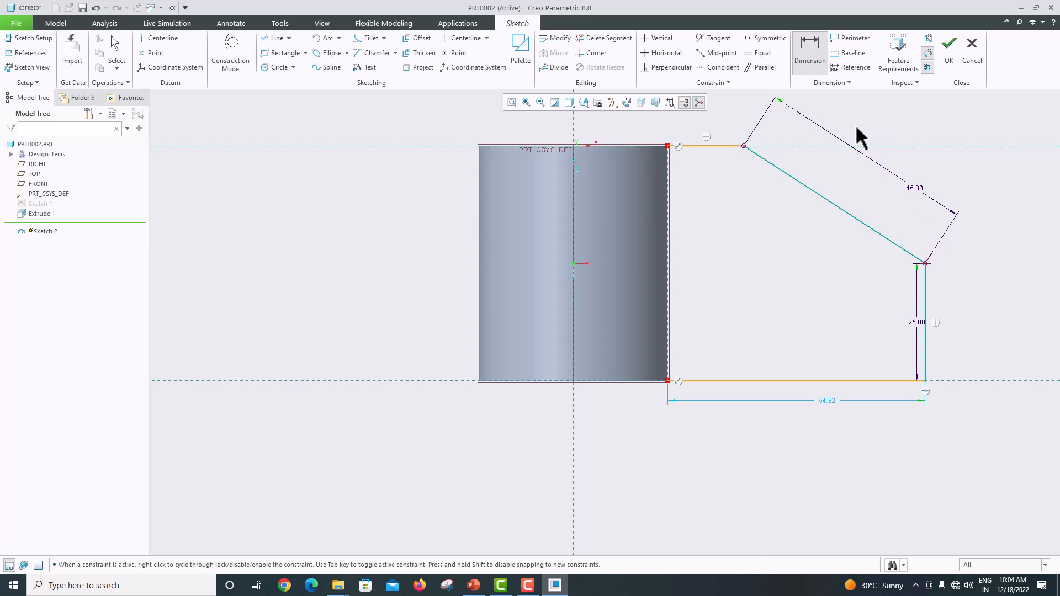
middle_click(855, 124)
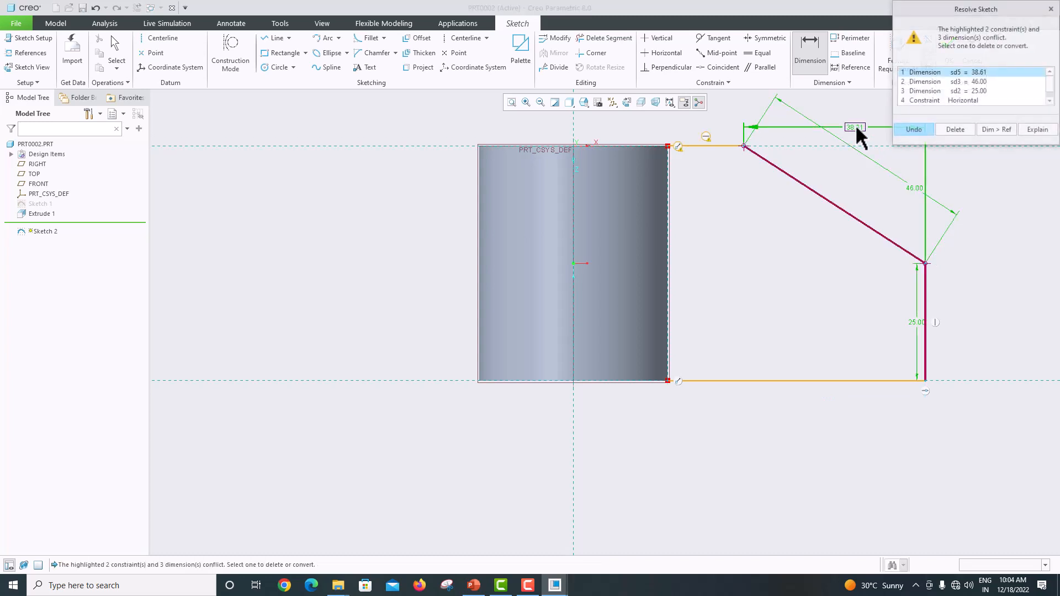
click(979, 82)
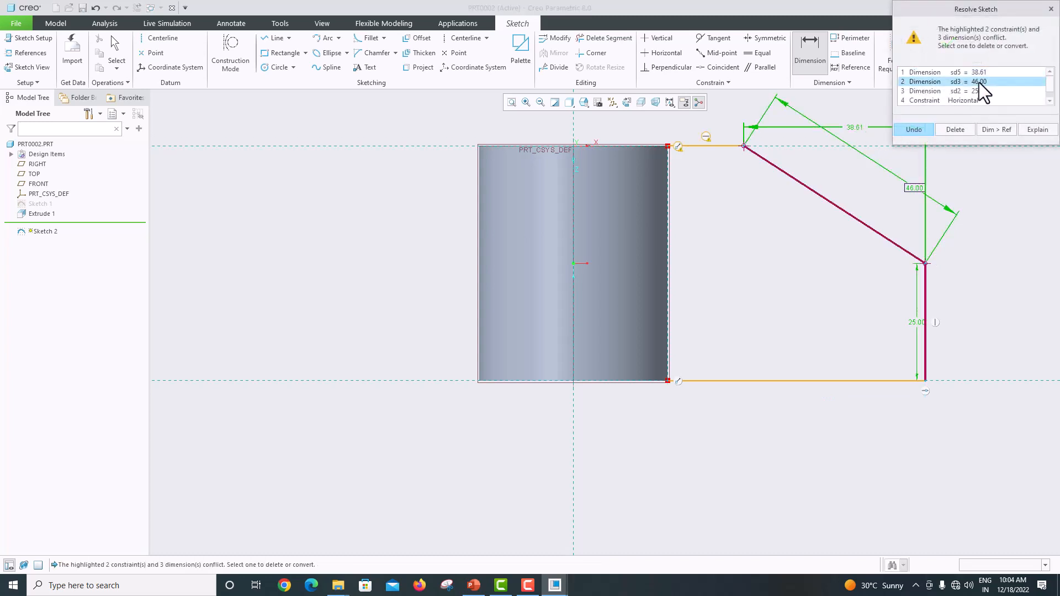
click(958, 128)
text(50)
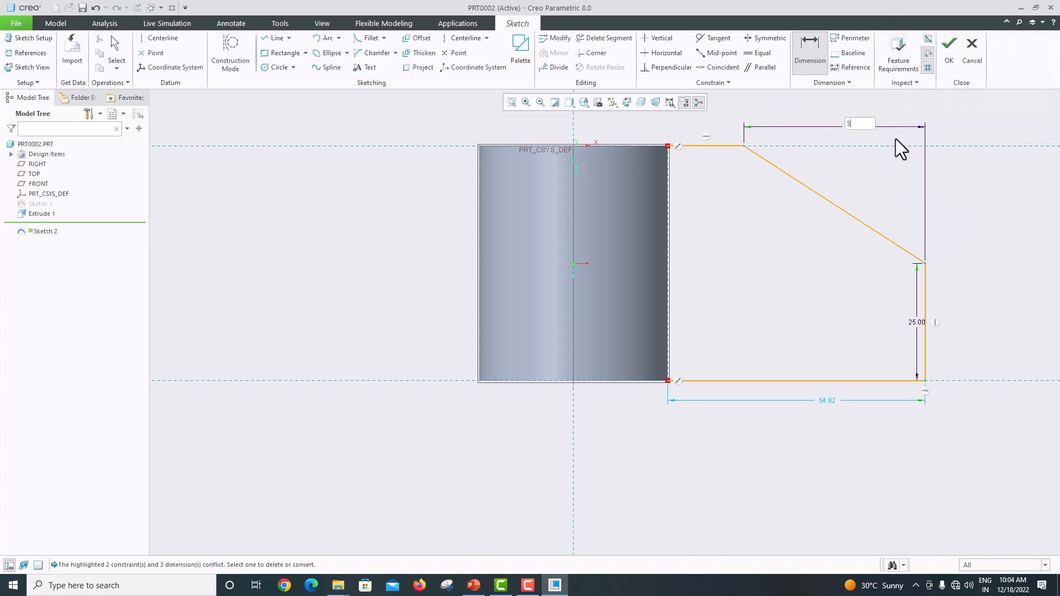
key(Return)
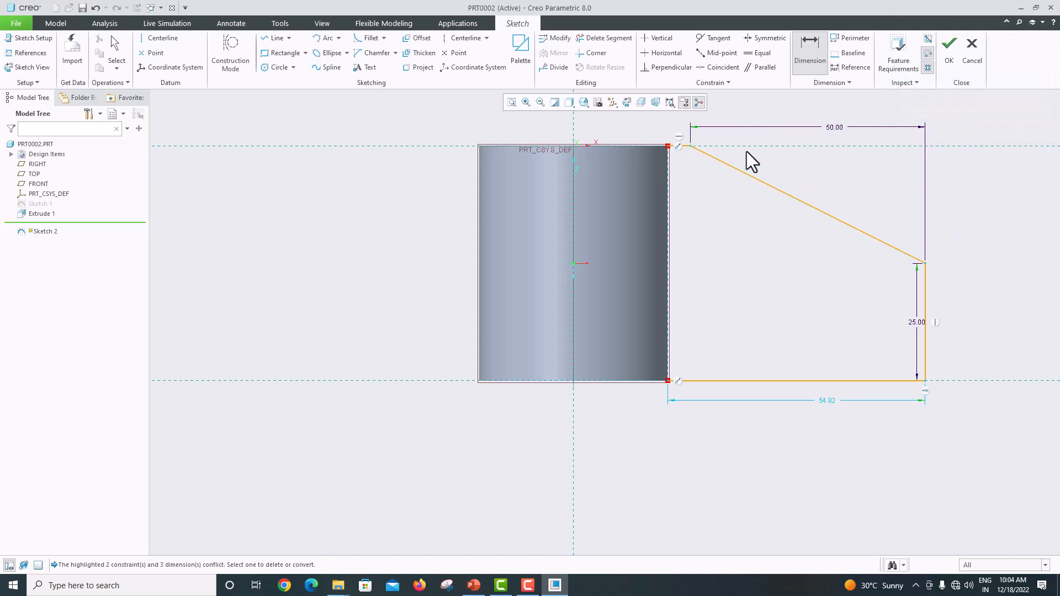
Step: Compare with the PowerPoint drawing, then try to add a dimension for the profile's overall height in Creo
click(473, 585)
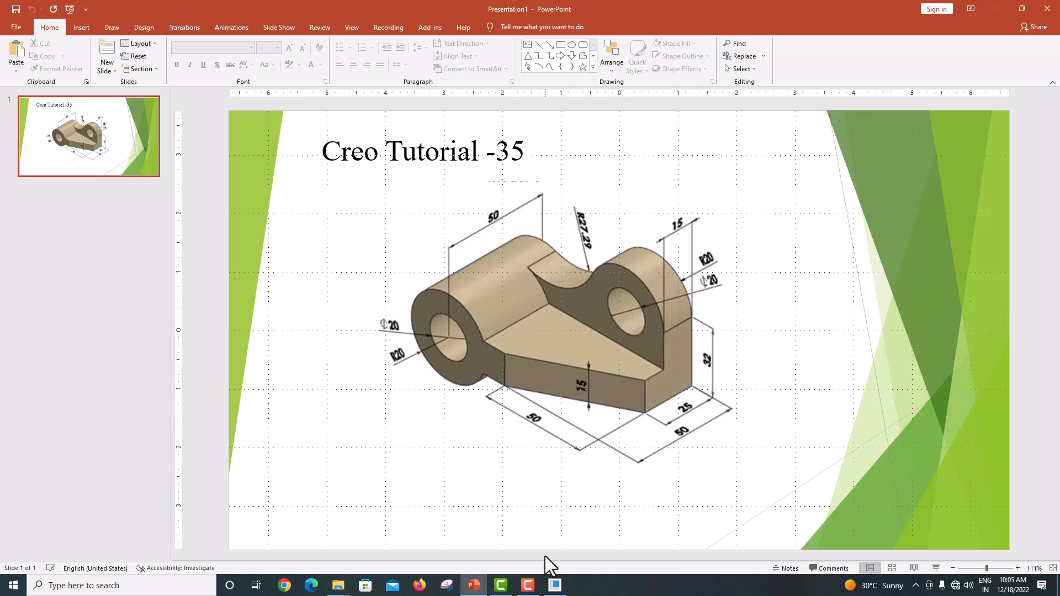
click(553, 585)
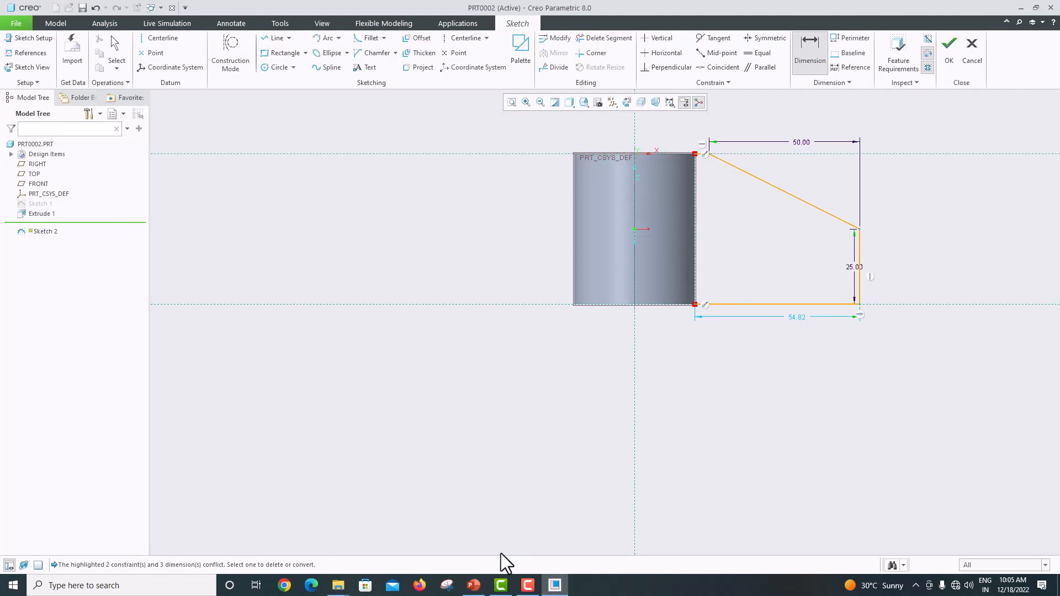
click(474, 585)
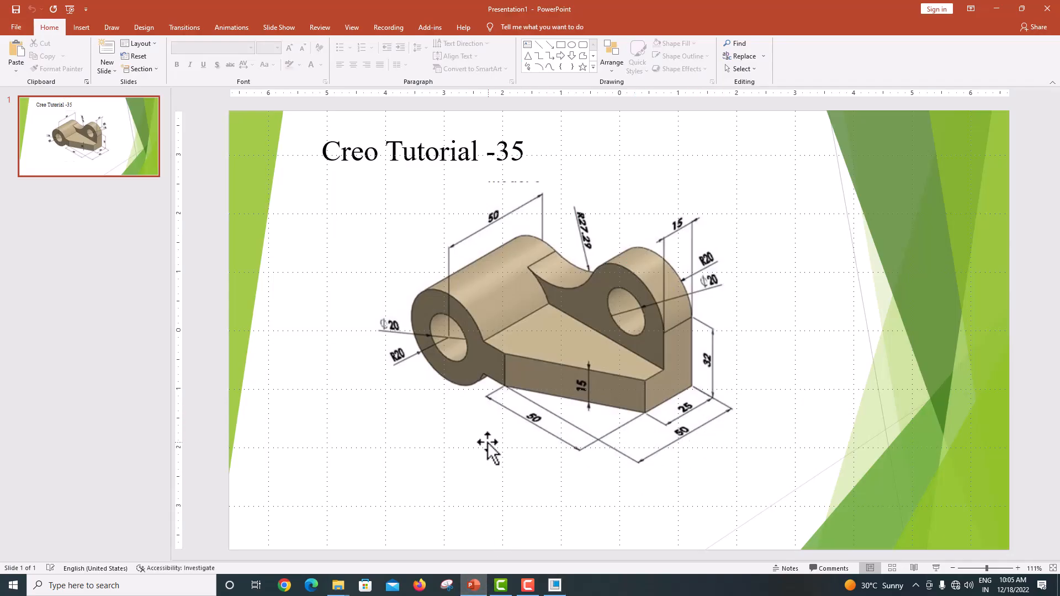
click(554, 585)
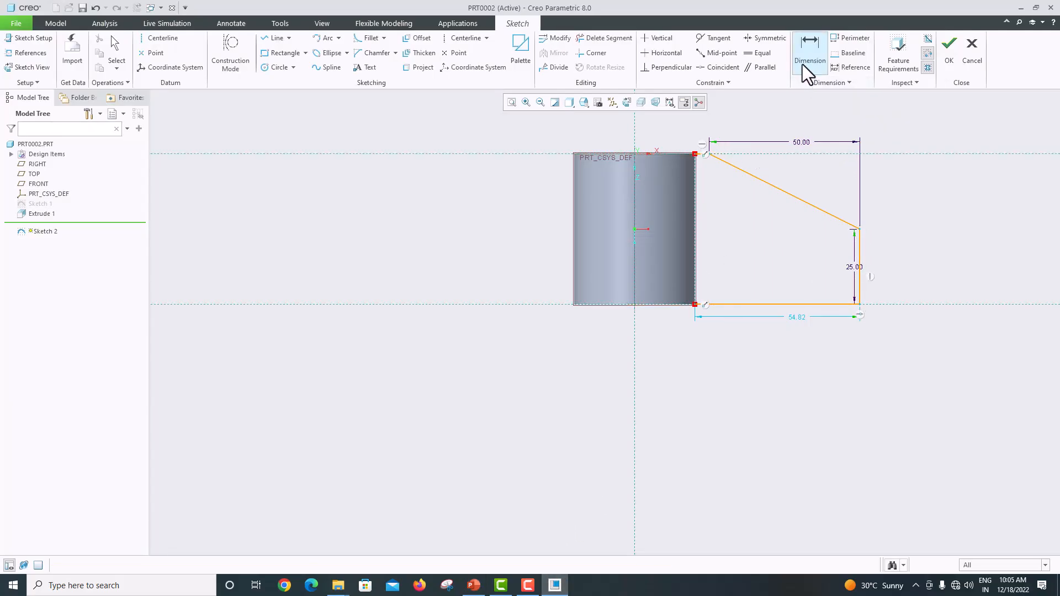
click(707, 152)
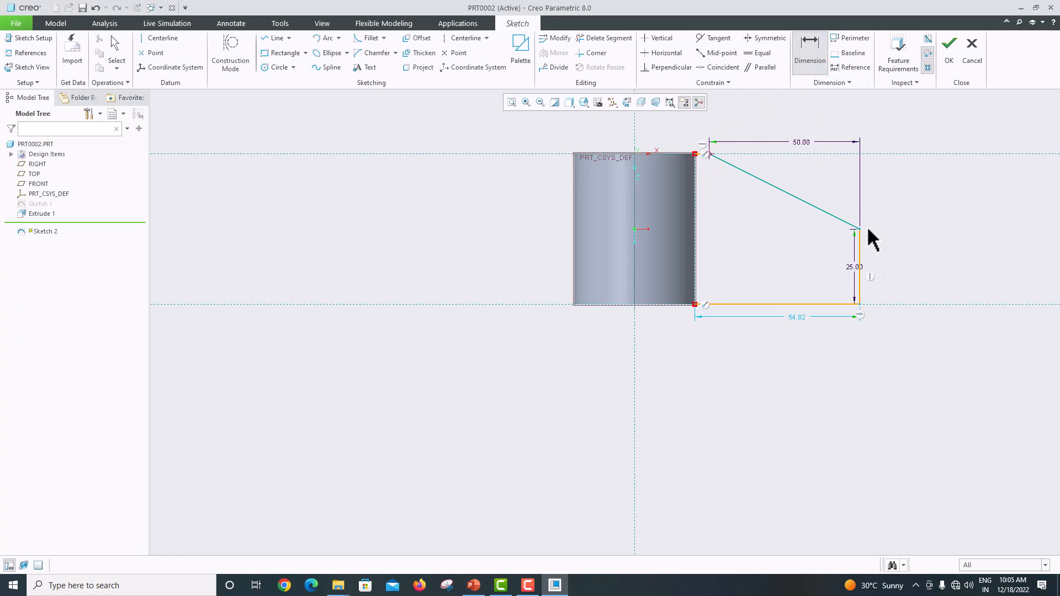
click(862, 304)
middle_click(910, 255)
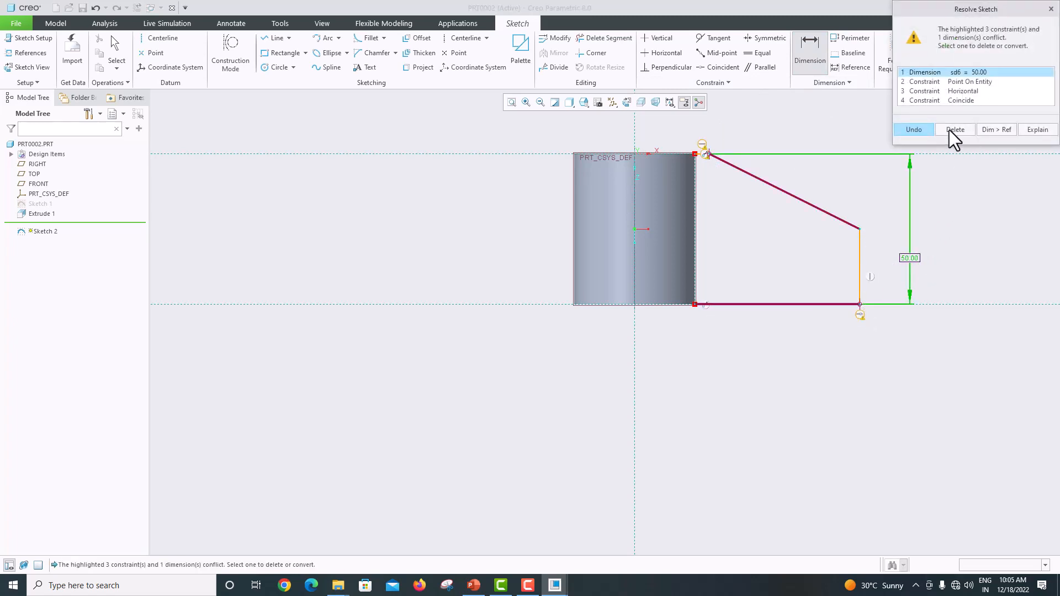
click(927, 128)
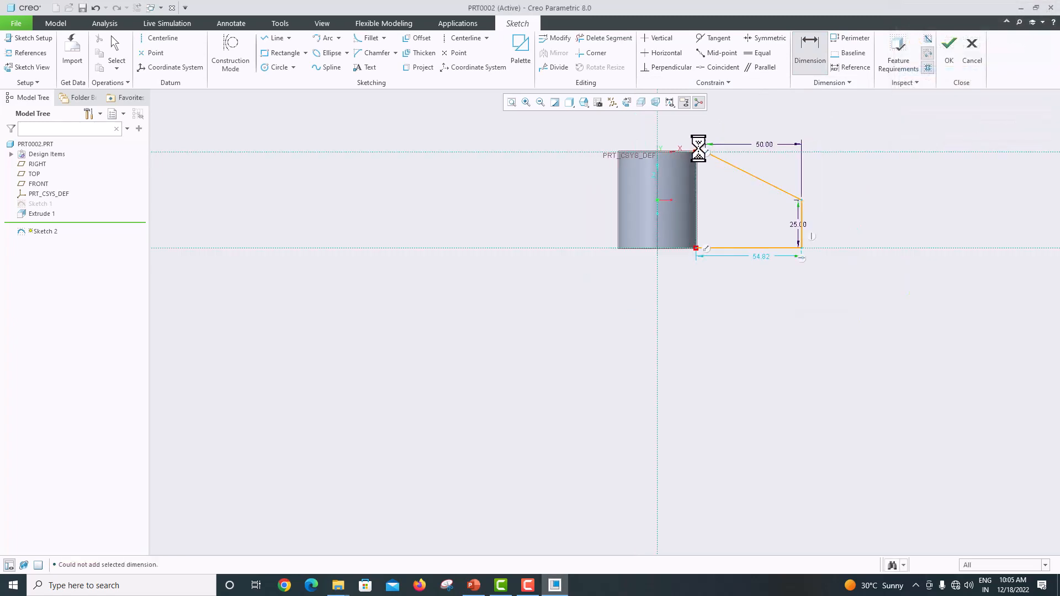
Step: Close the profile with three lines running inside the cylinder, from its upper right corner inward, straight down, and back to the lower right corner
scroll(699, 148, down, 6)
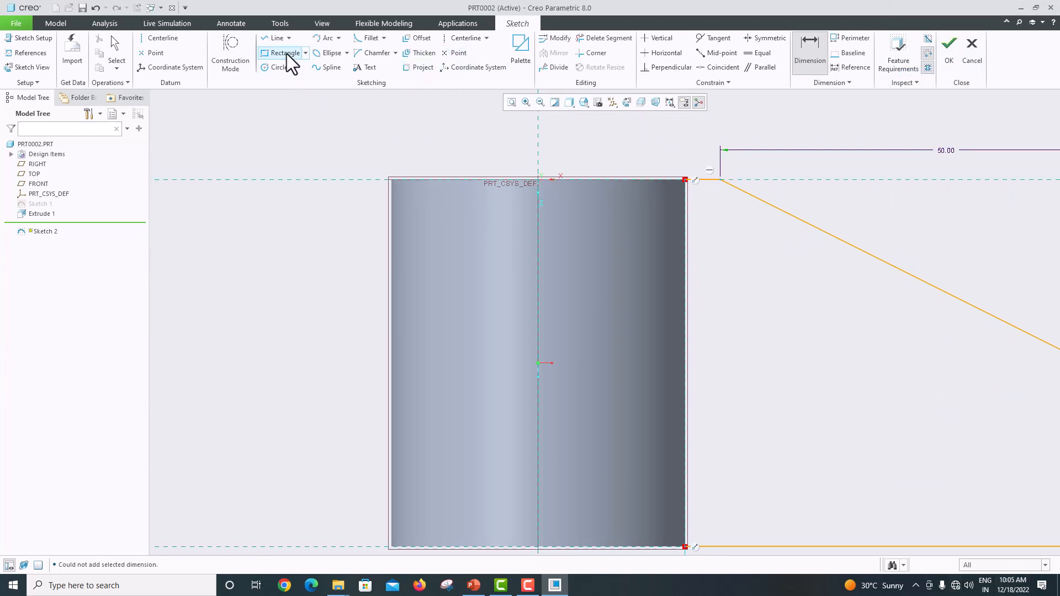
click(278, 40)
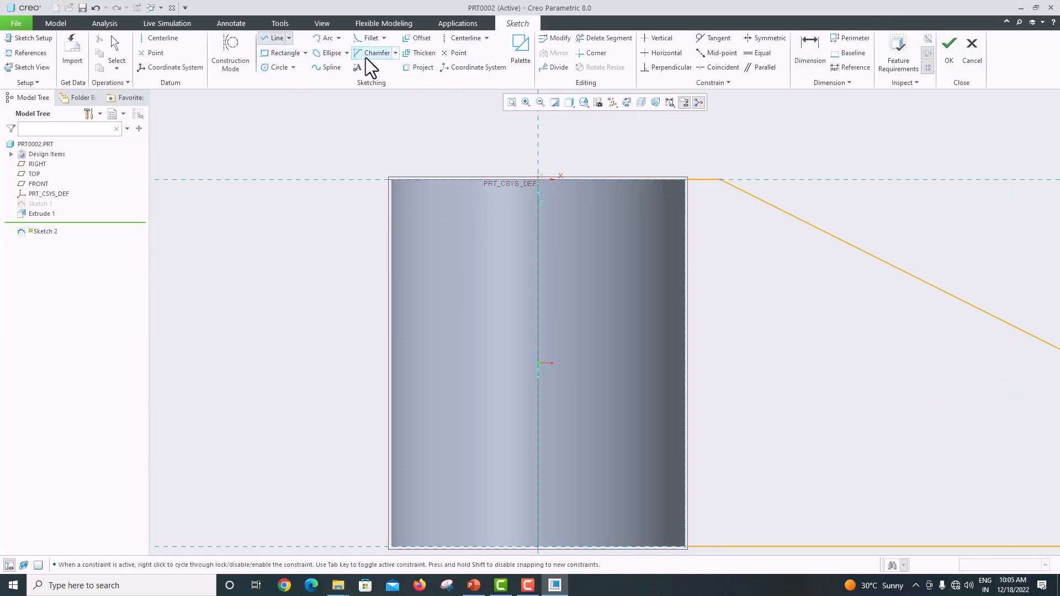
click(684, 179)
click(639, 180)
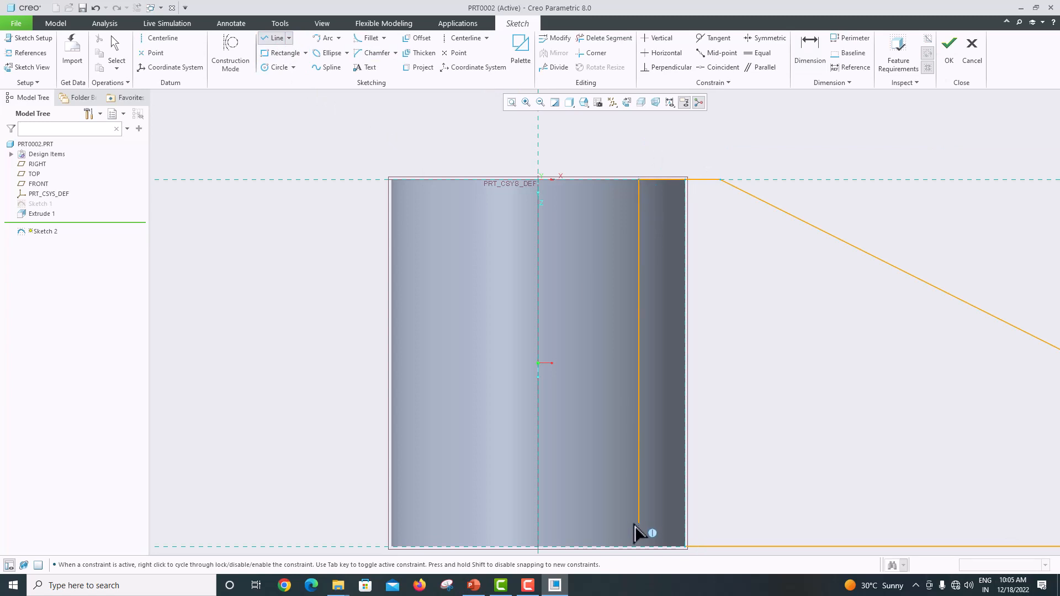
click(638, 547)
click(685, 546)
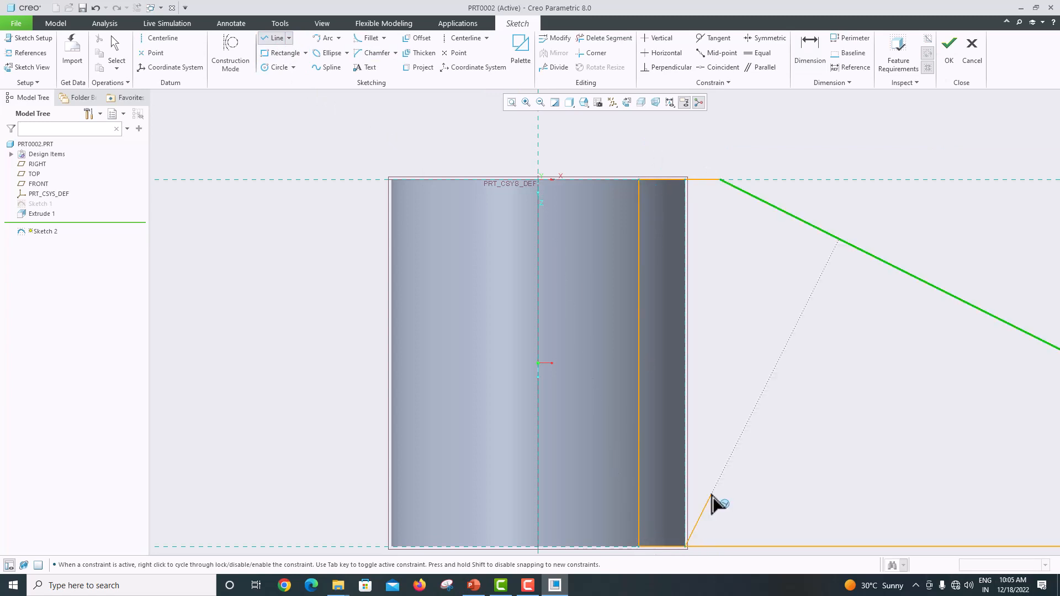
middle_click(753, 341)
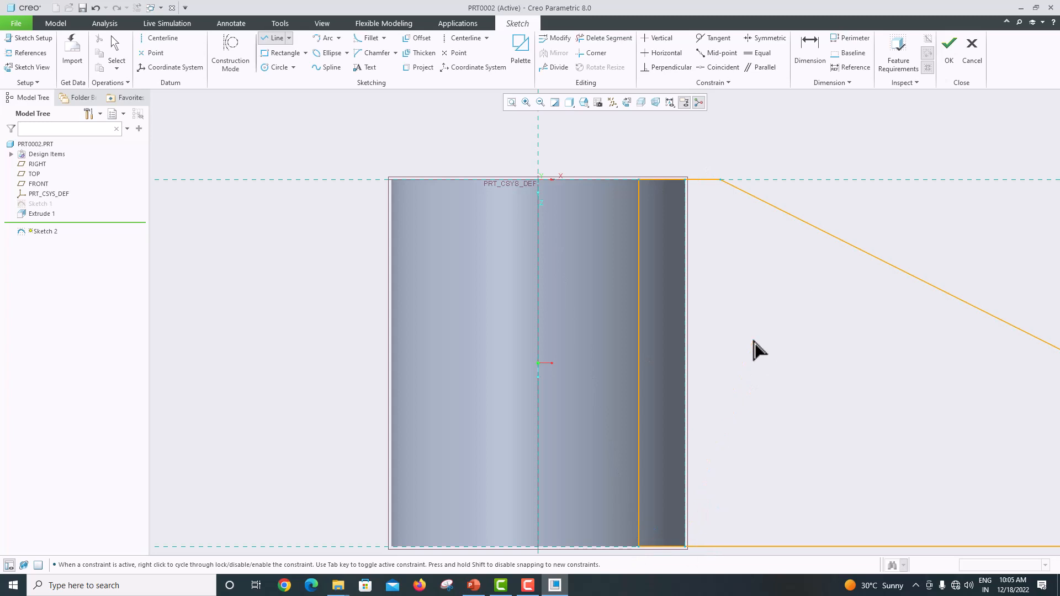
scroll(740, 335, down, 3)
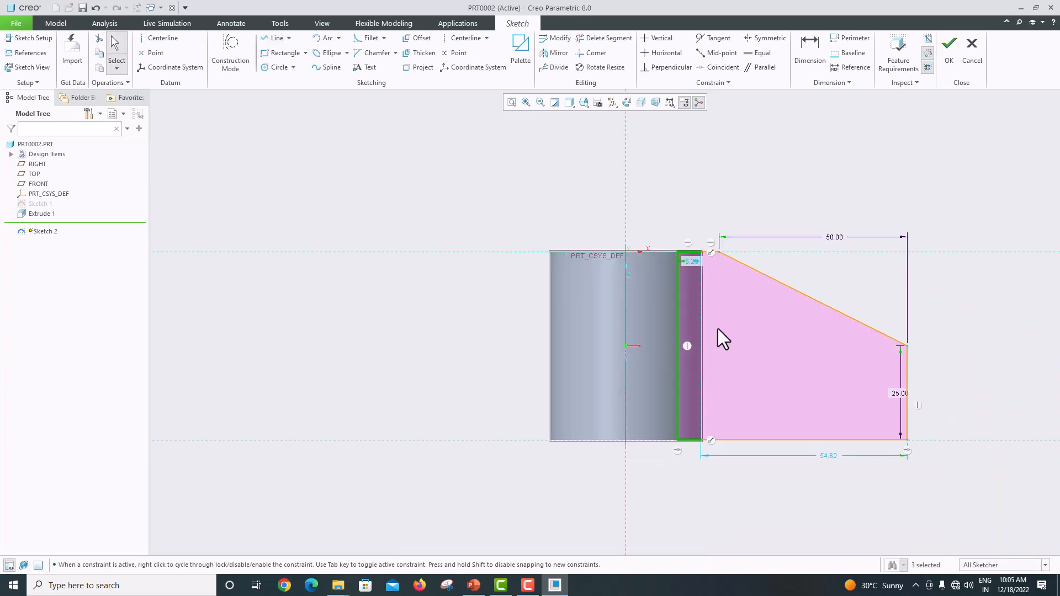
Step: Finish the sketch and start a solid Extrude of it with symmetric depth about the sketch plane
click(949, 44)
middle_drag(865, 153, 833, 175)
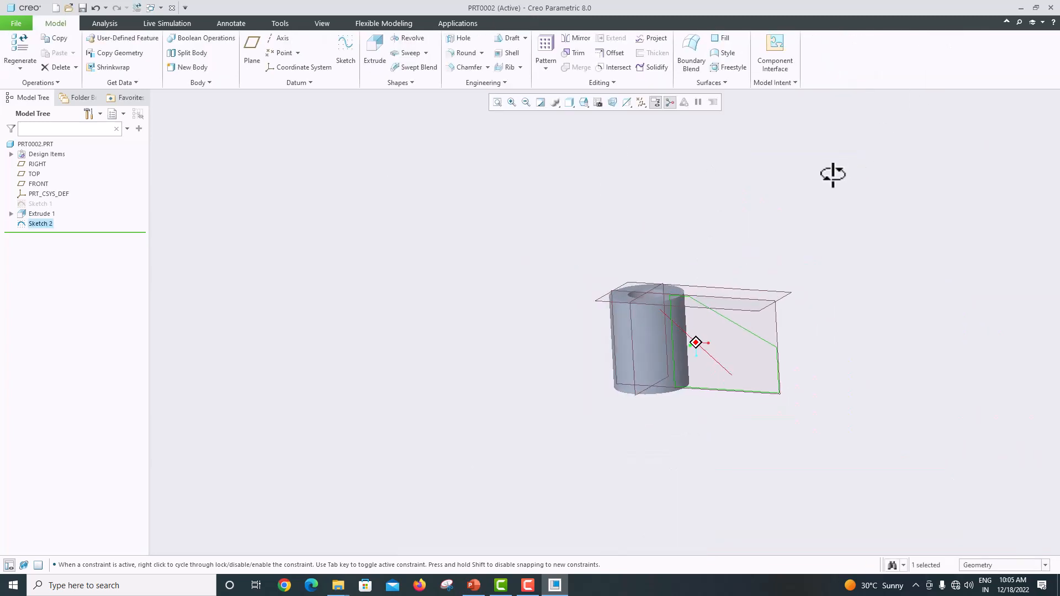
click(377, 51)
click(107, 50)
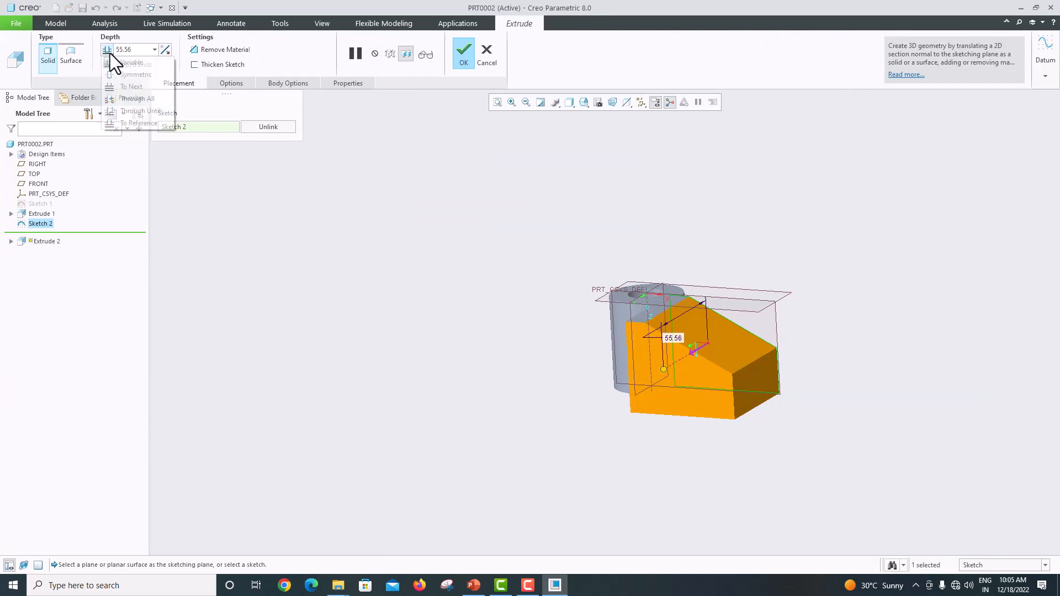
click(126, 74)
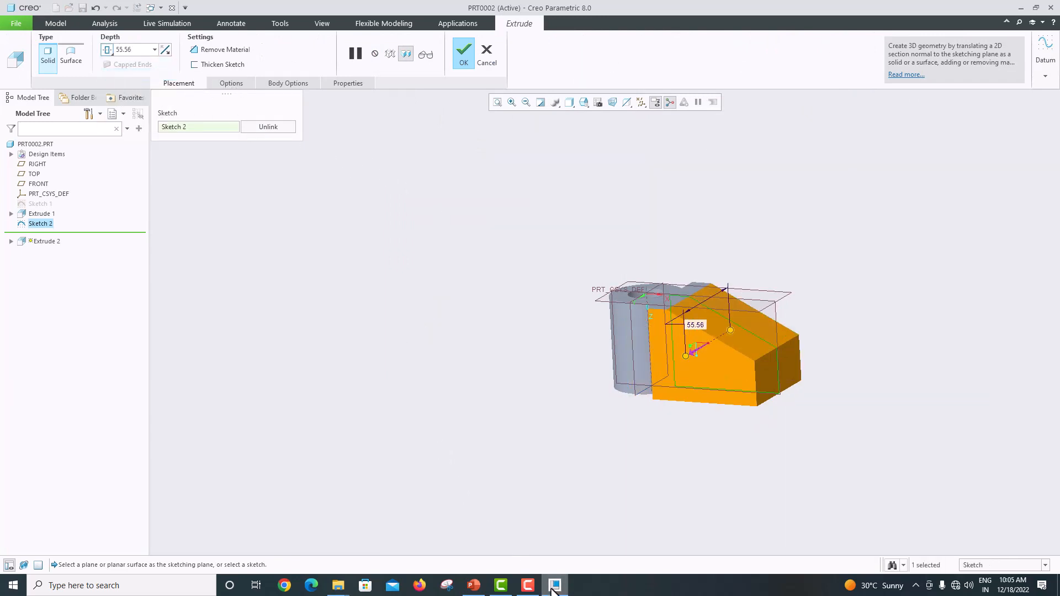
Step: Take the plate thickness from the PowerPoint drawing, set the symmetric extrusion depth to 15 mm in Creo, and complete the feature
click(474, 585)
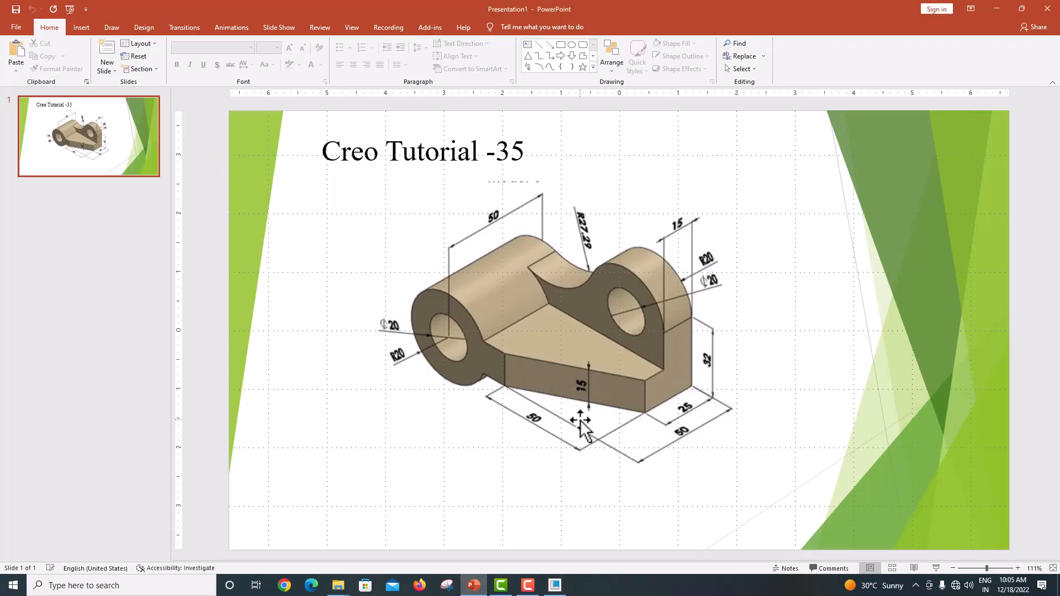
click(555, 585)
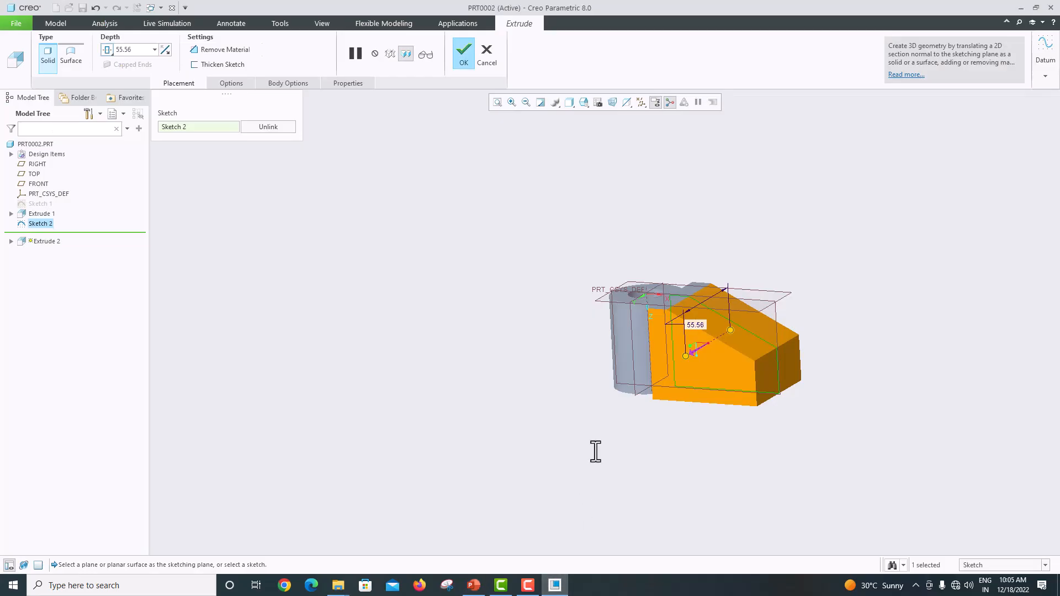
double_click(124, 55)
text(1)
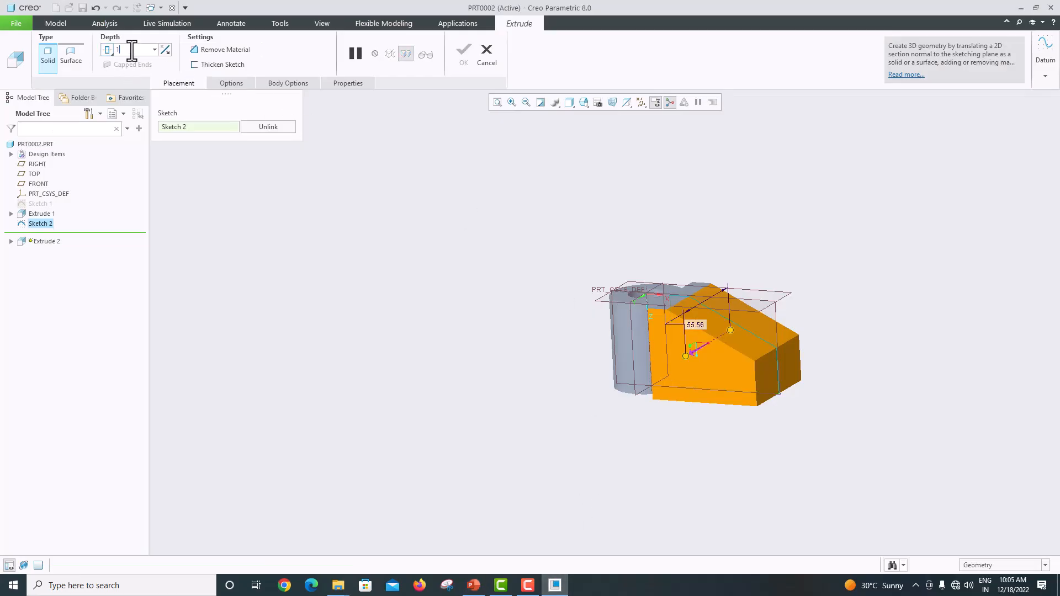
text(5)
key(Return)
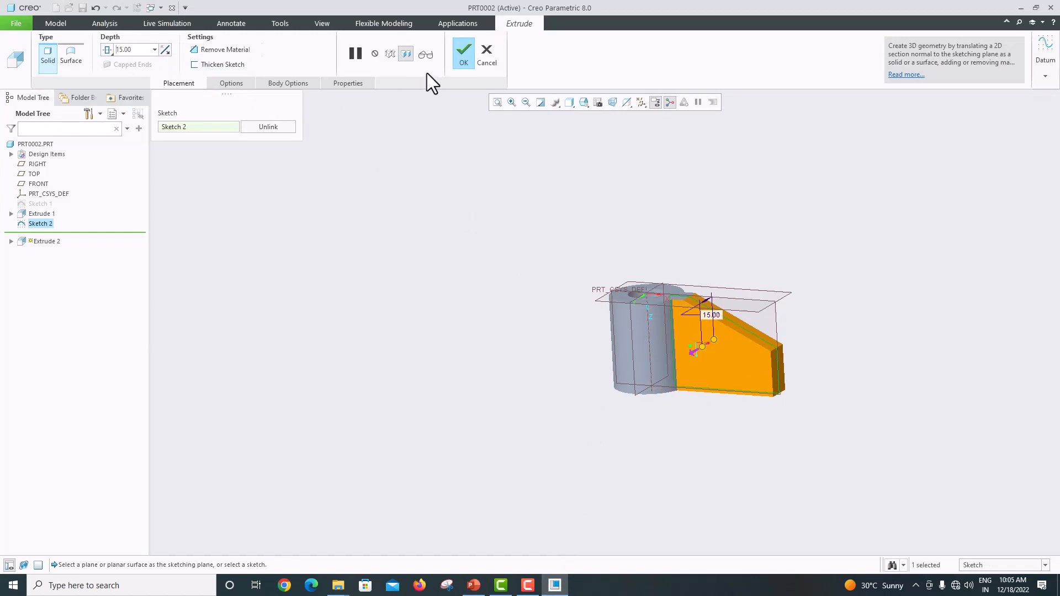
click(463, 62)
Step: Check the PowerPoint drawing, then start a sketch in Creo on the boss's ring-shaped end face that is flush with the plate's side
middle_drag(617, 232, 679, 300)
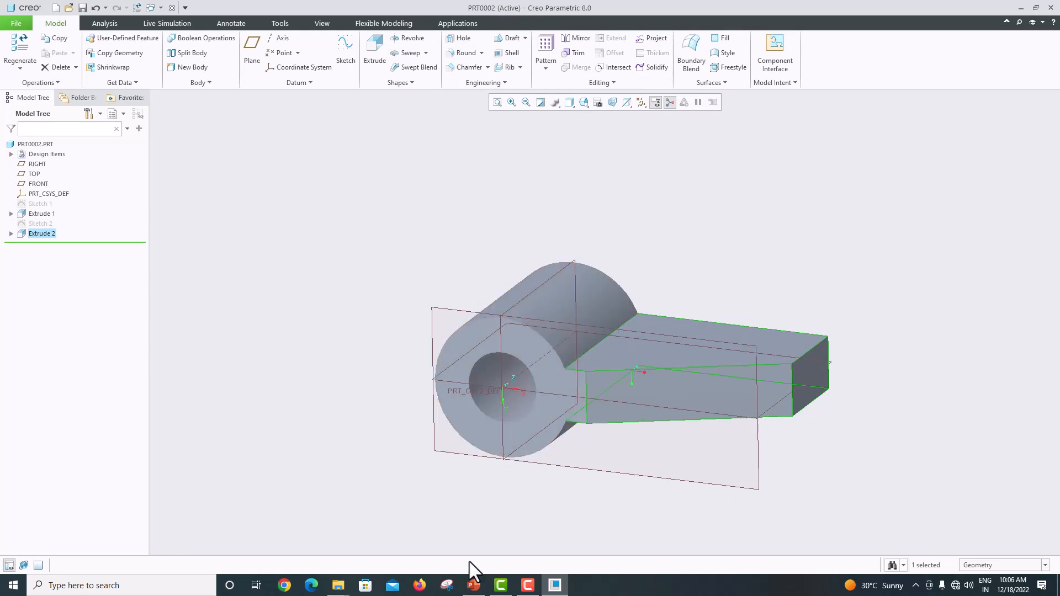
mouse_move(474, 590)
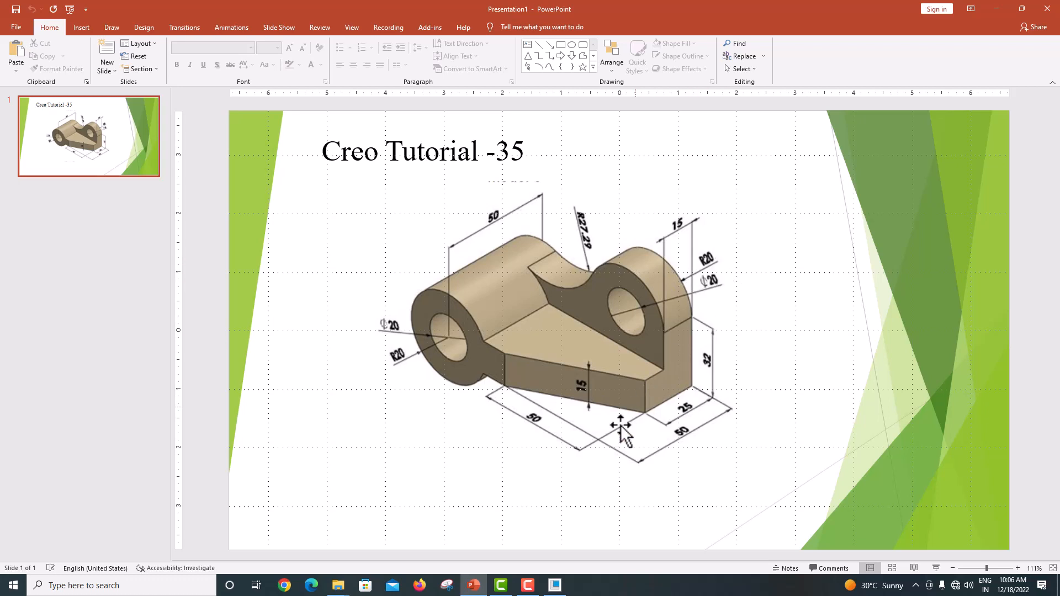
click(501, 586)
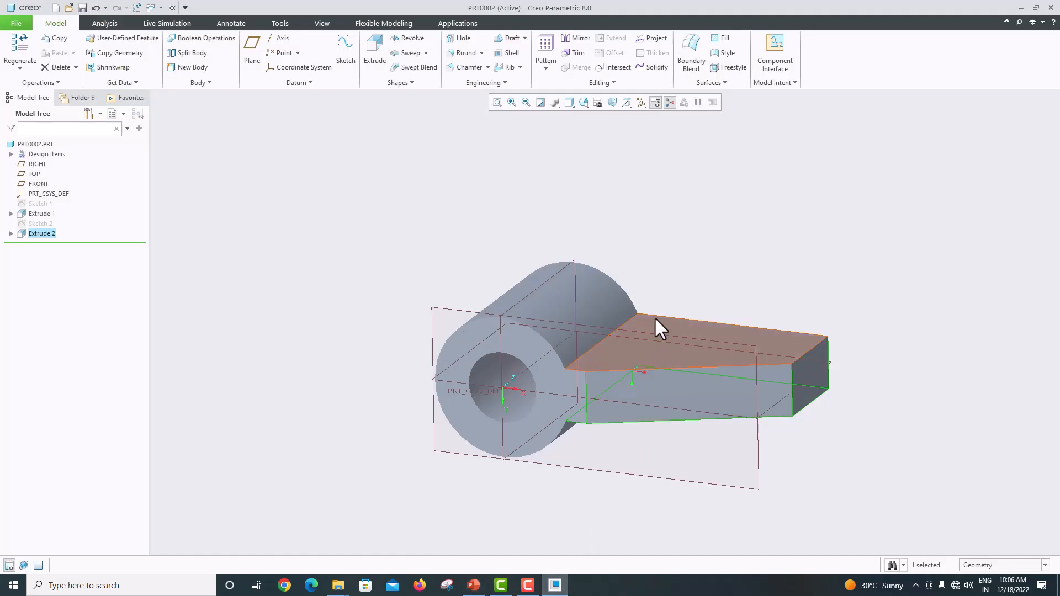
middle_drag(654, 316, 548, 348)
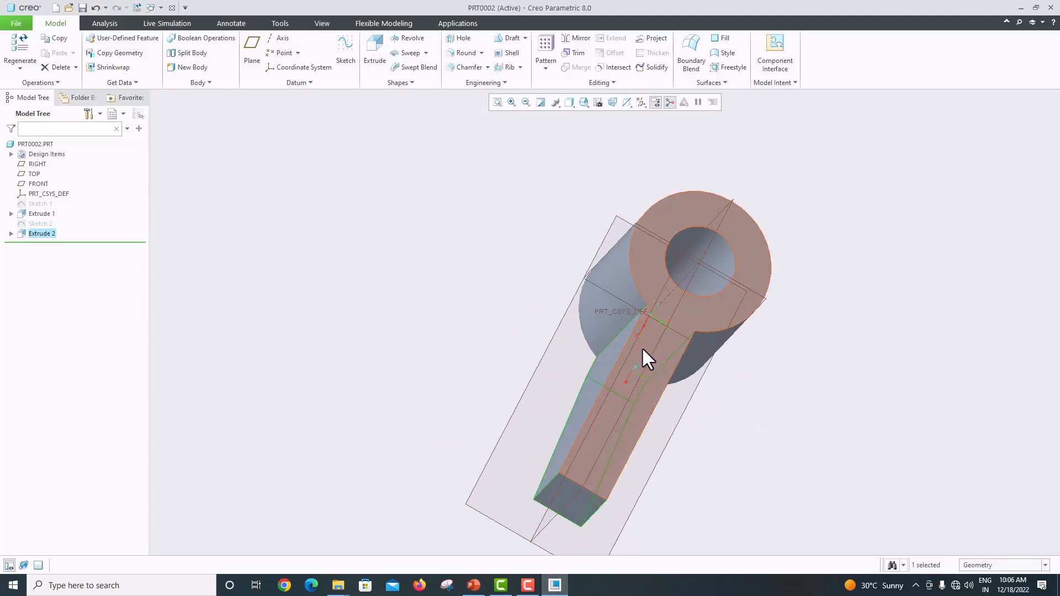
click(648, 261)
click(354, 61)
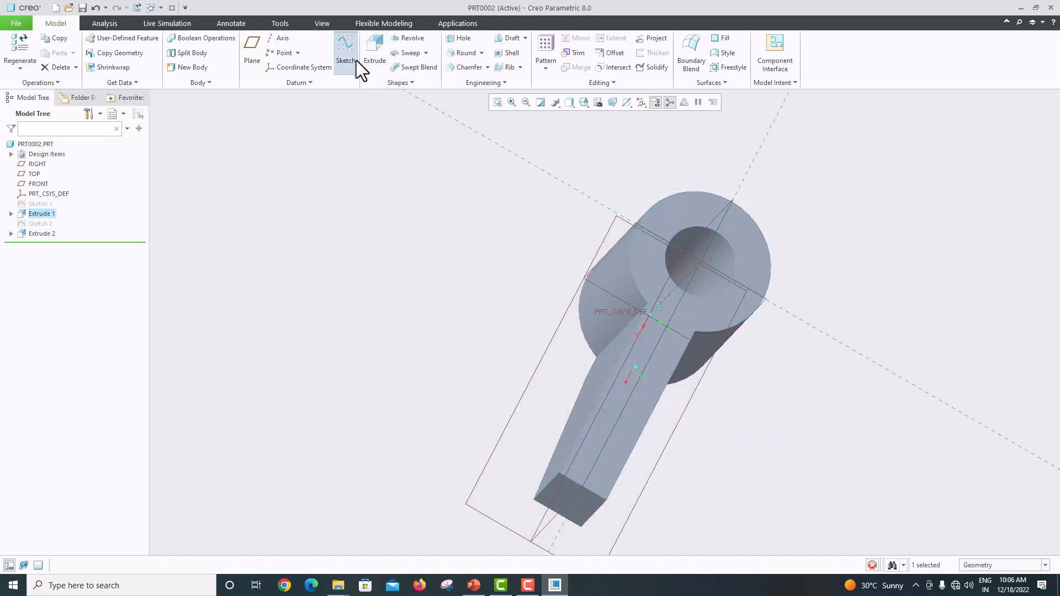
click(627, 103)
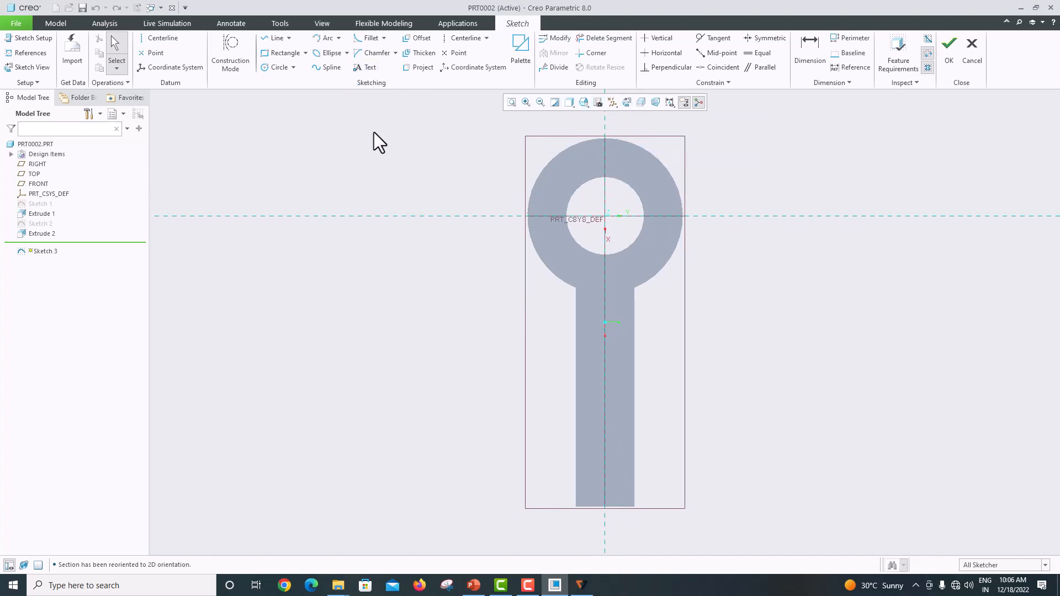
Step: Add the plate's free end, its long edge and the boss's outer circle as sketch references
click(26, 53)
click(598, 504)
click(575, 322)
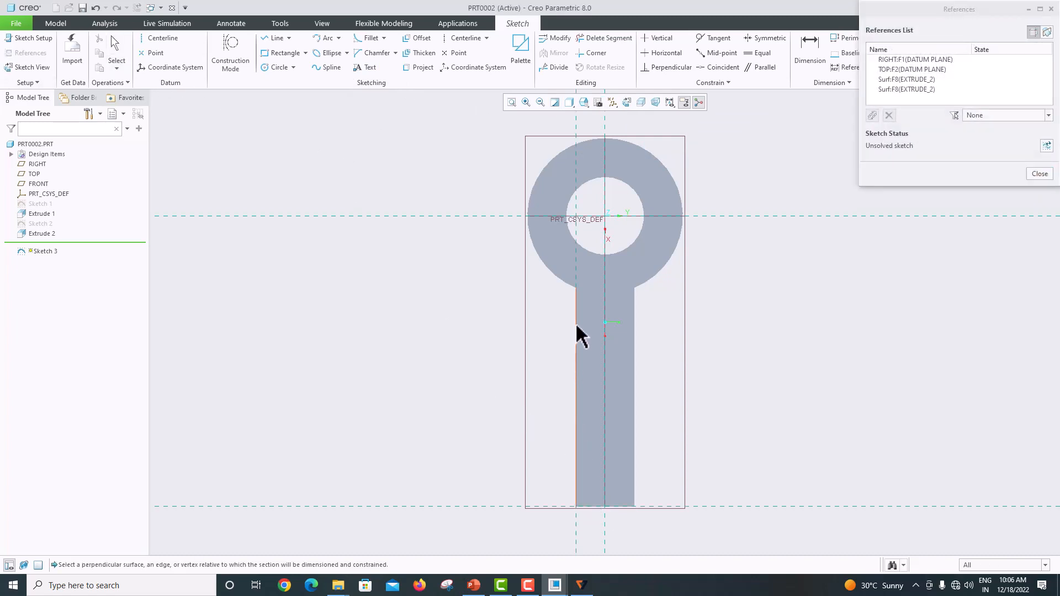
click(582, 271)
click(1039, 173)
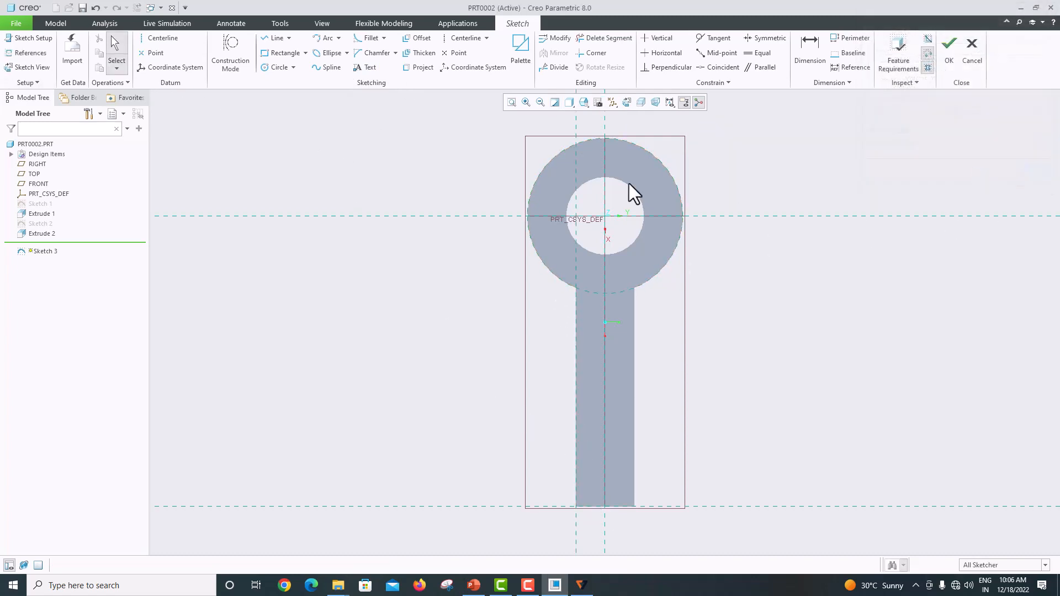
Step: Sketch a horizontal line about 49 mm long, outward from the plate's lower outer corner along the end reference
click(274, 38)
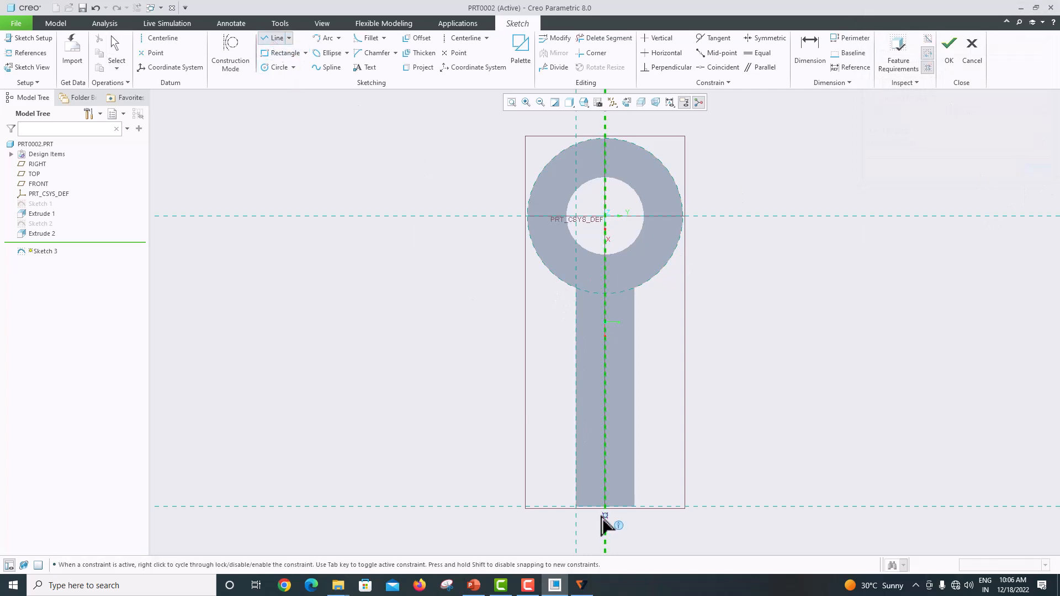
click(575, 505)
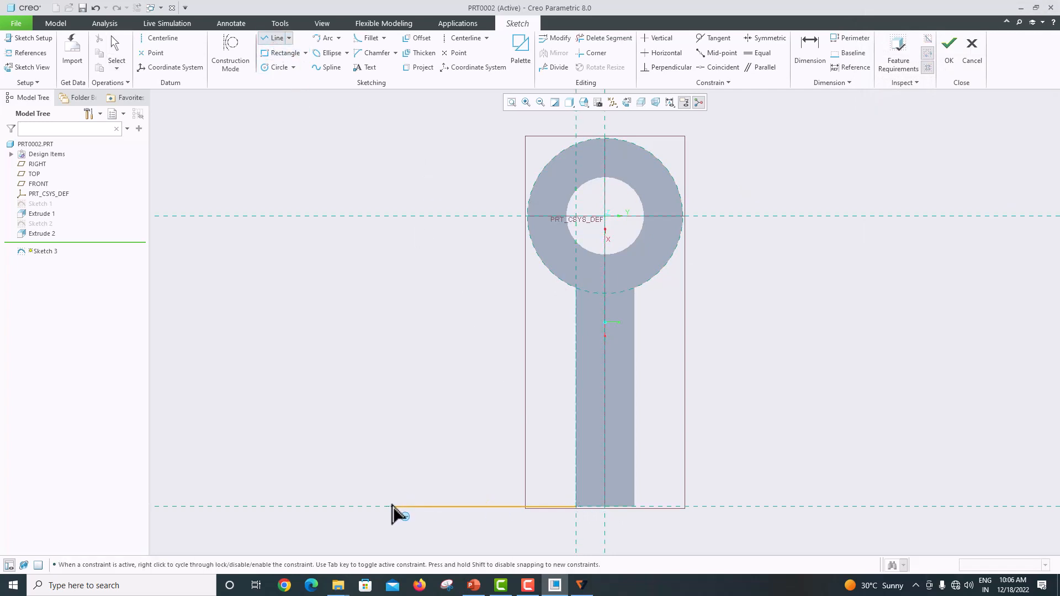
click(385, 506)
middle_click(387, 386)
Step: Sketch two concentric circles, the outer about 51 mm in diameter and tangent to the line's free end, the inner about 33 mm
click(277, 67)
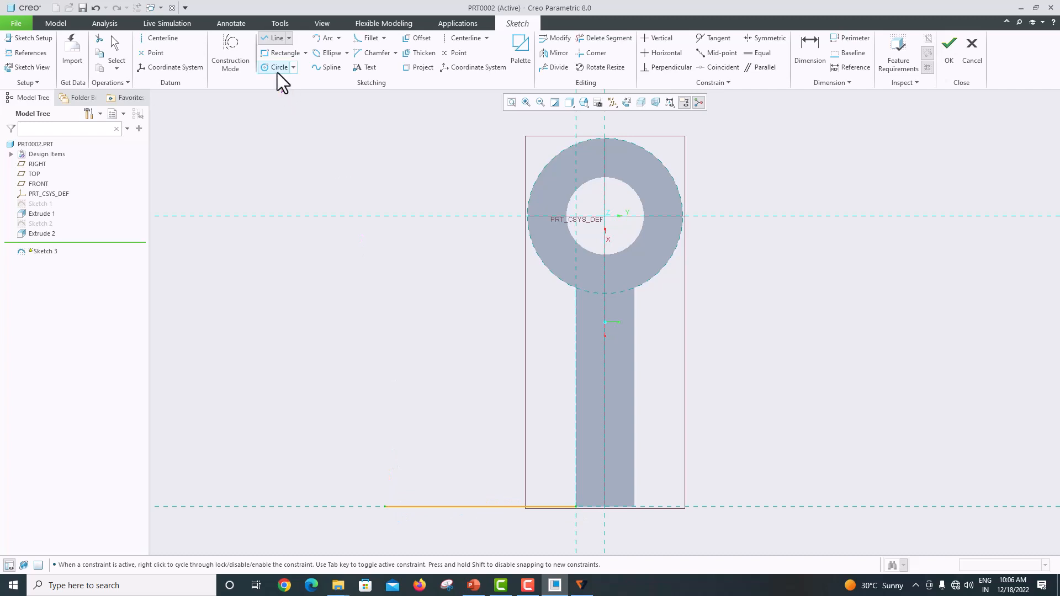
click(385, 505)
middle_click(386, 480)
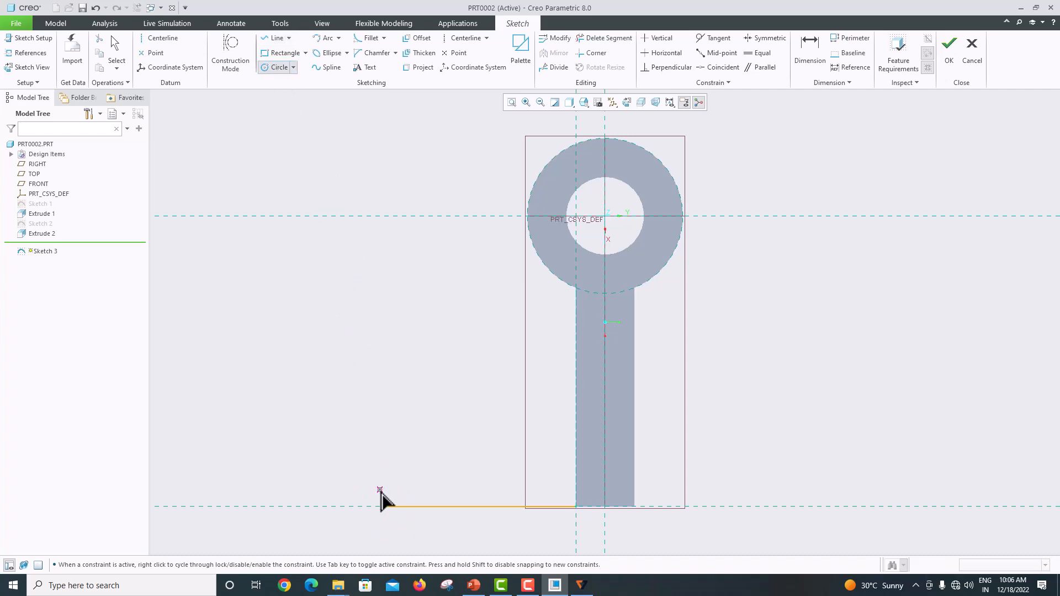
click(384, 407)
click(459, 473)
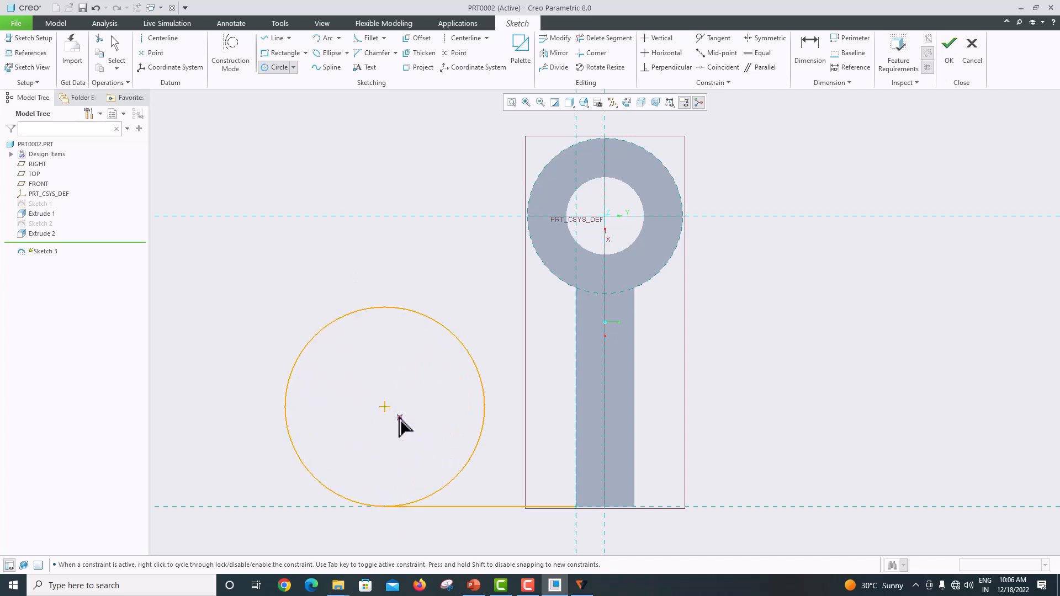
click(384, 407)
click(436, 446)
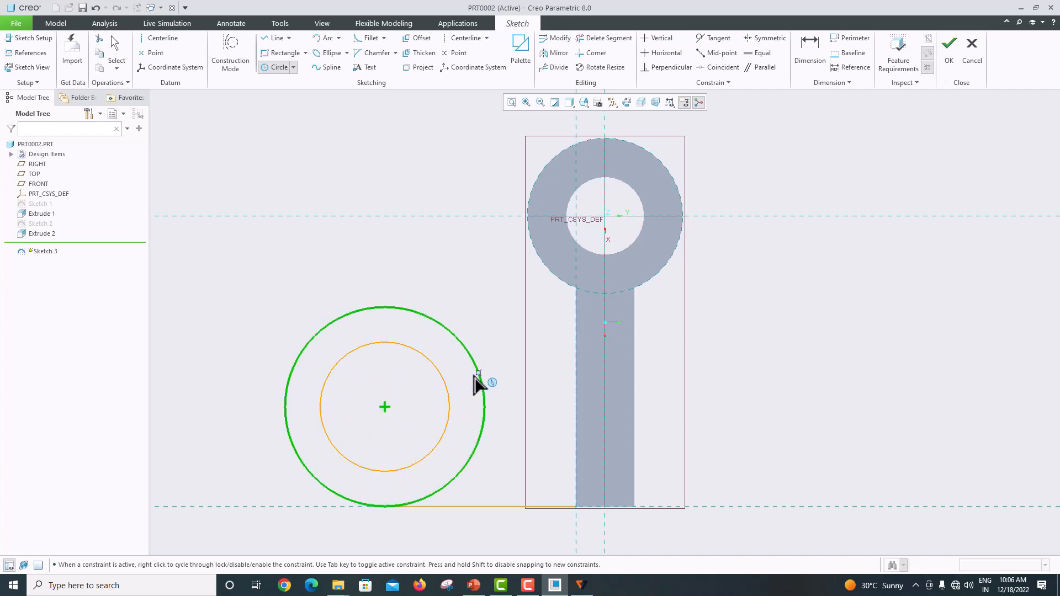
middle_click(506, 338)
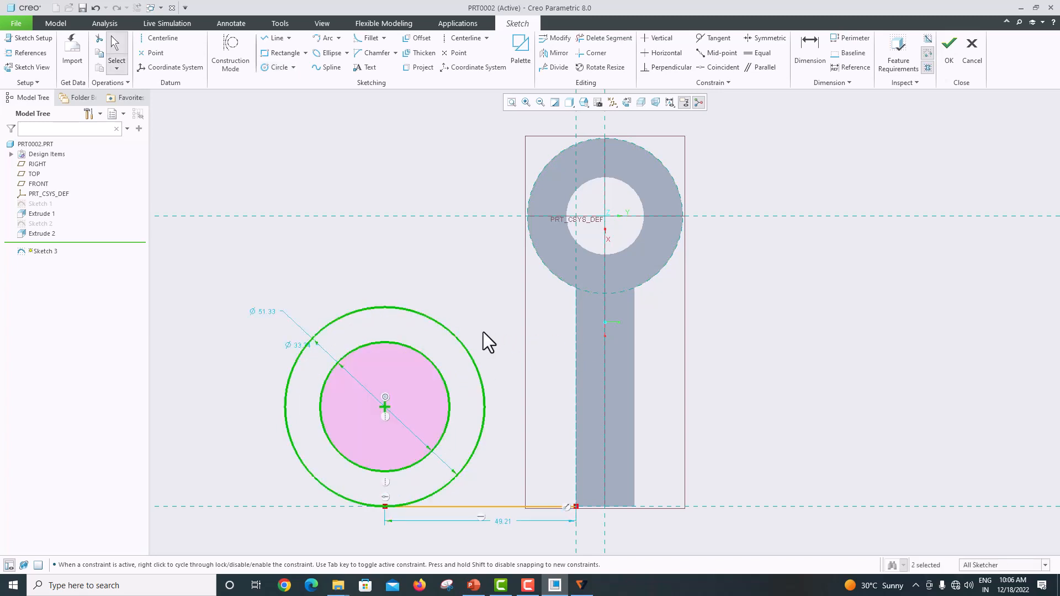
Step: Sketch a horizontal line from the uppermost point of the outer circle back to the plate's edge
click(272, 40)
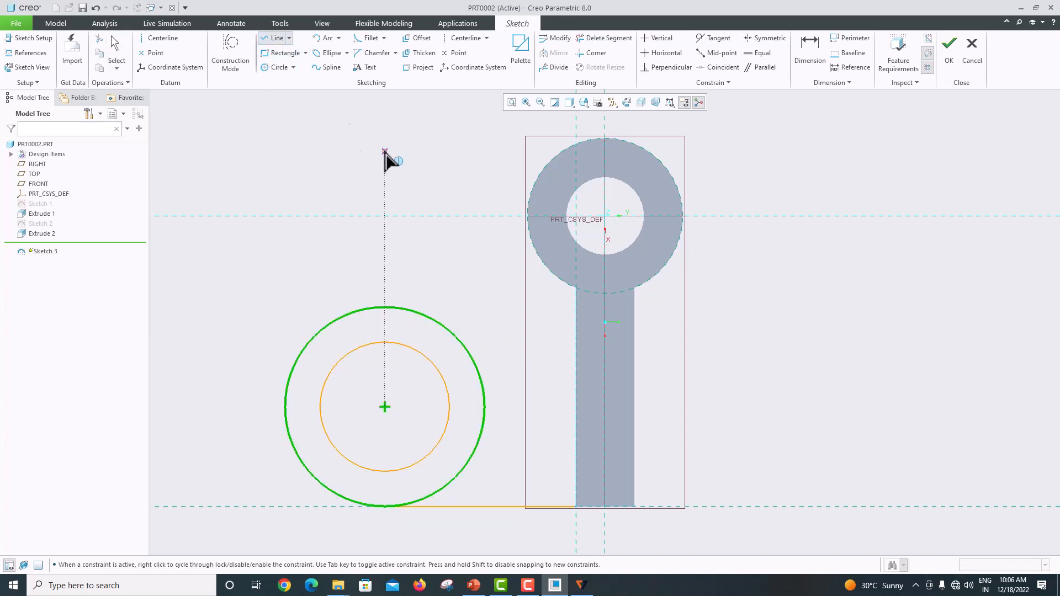
click(385, 307)
click(578, 335)
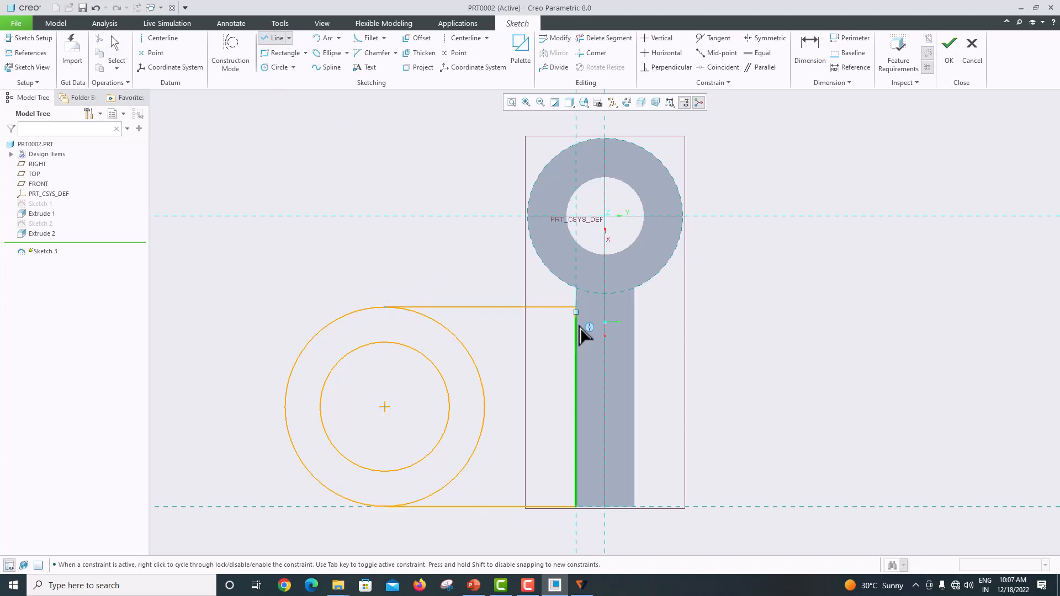
middle_click(591, 338)
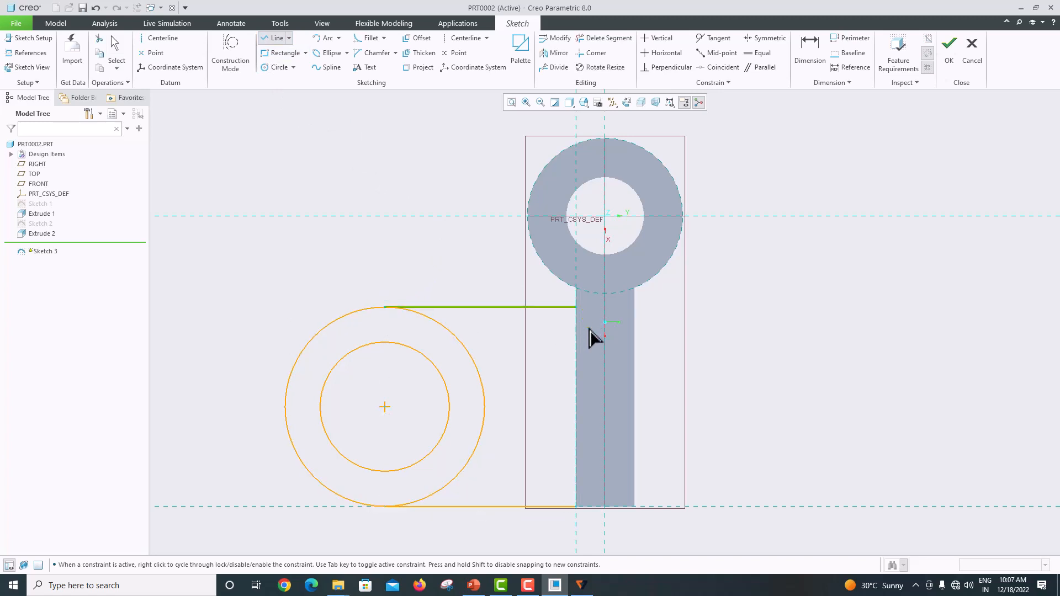
middle_click(585, 341)
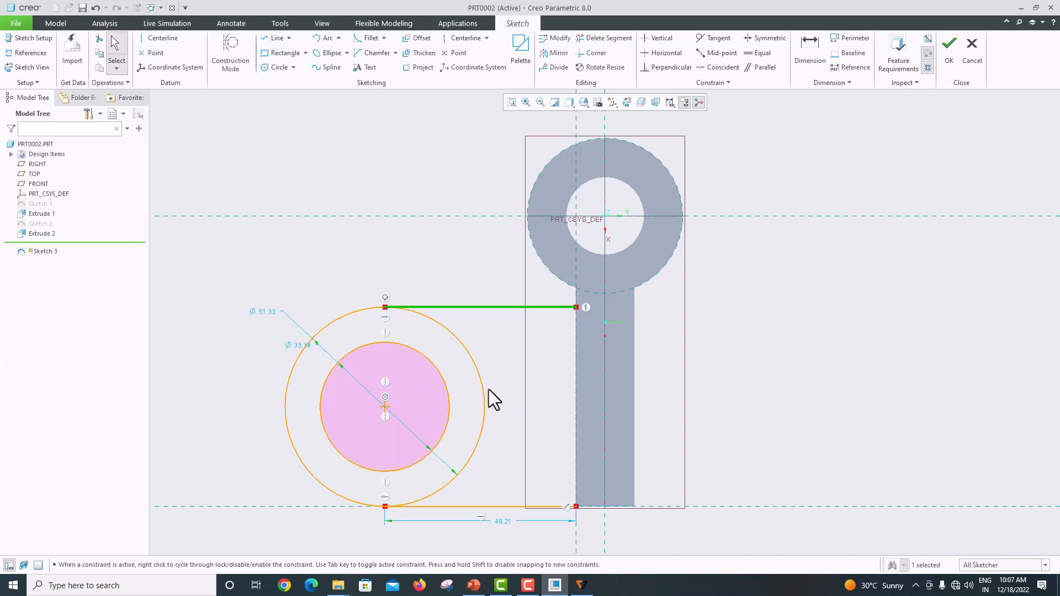
Step: Set the outer circle's diameter to 40 mm and the inner circle's to 20 mm
double_click(267, 313)
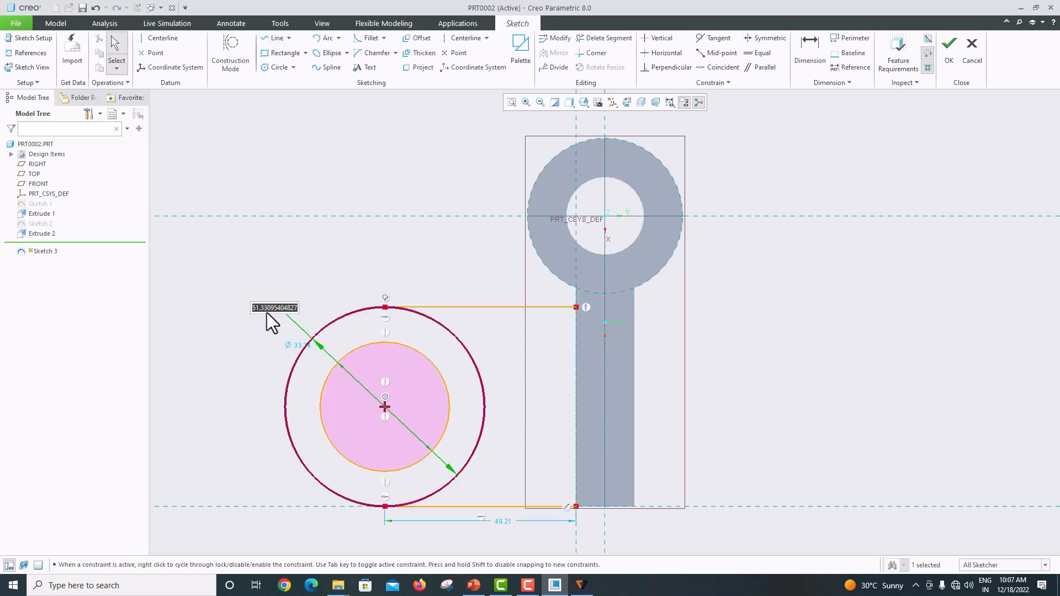
text(40)
key(Return)
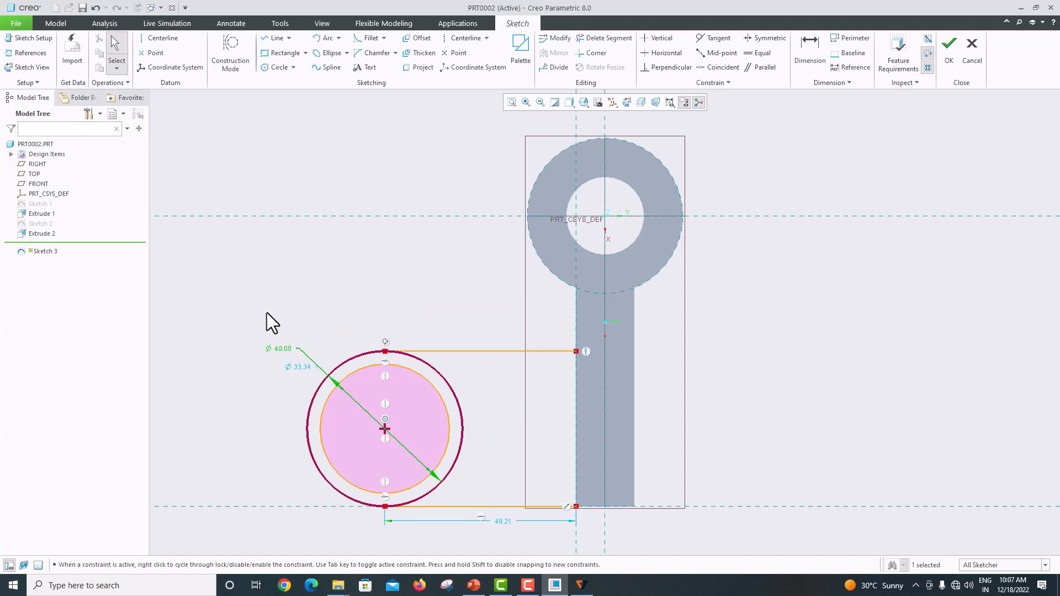
double_click(300, 366)
text(20)
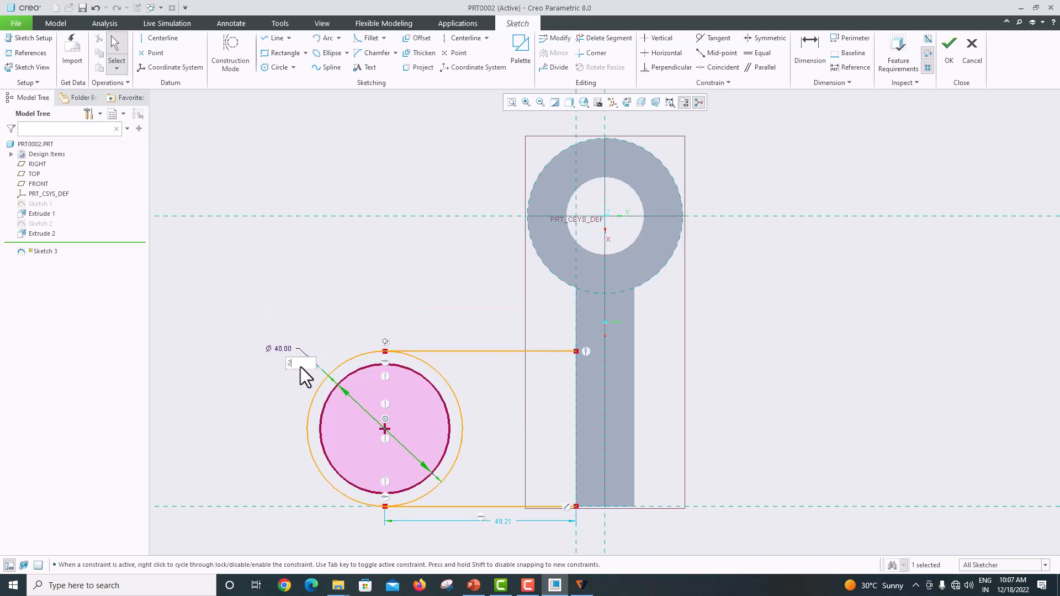
key(Return)
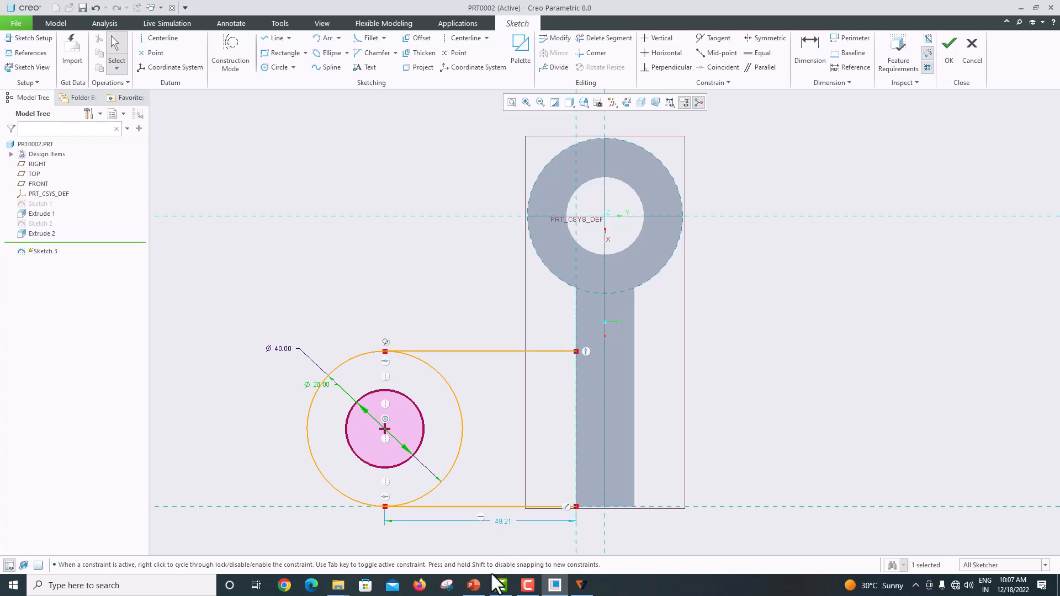
Step: Check the lug height in the PowerPoint drawing, then set the lower line's length to 32-15 (17 mm) in the Creo sketch
click(474, 585)
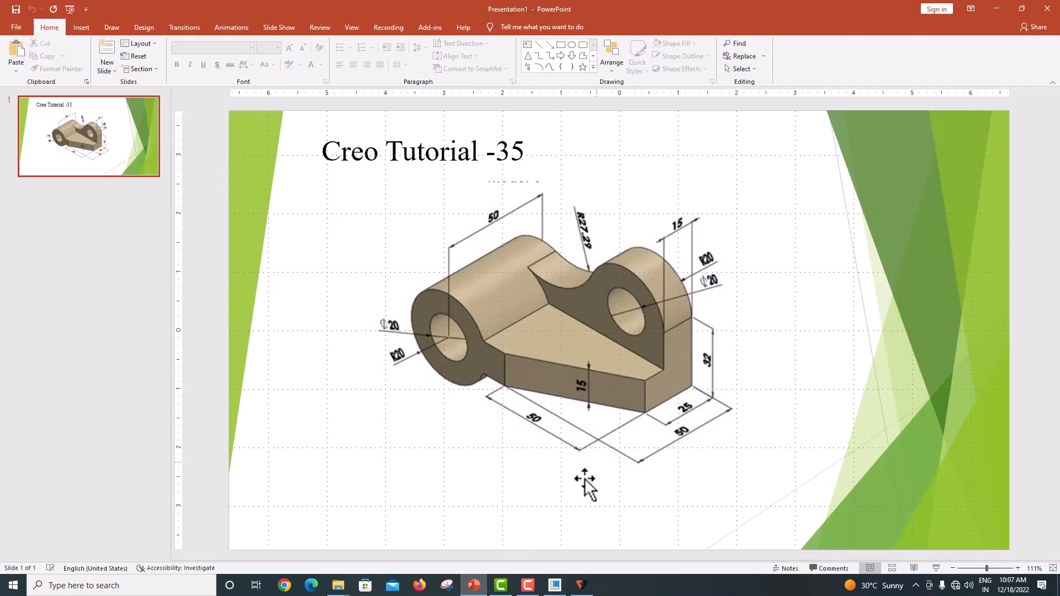
click(556, 585)
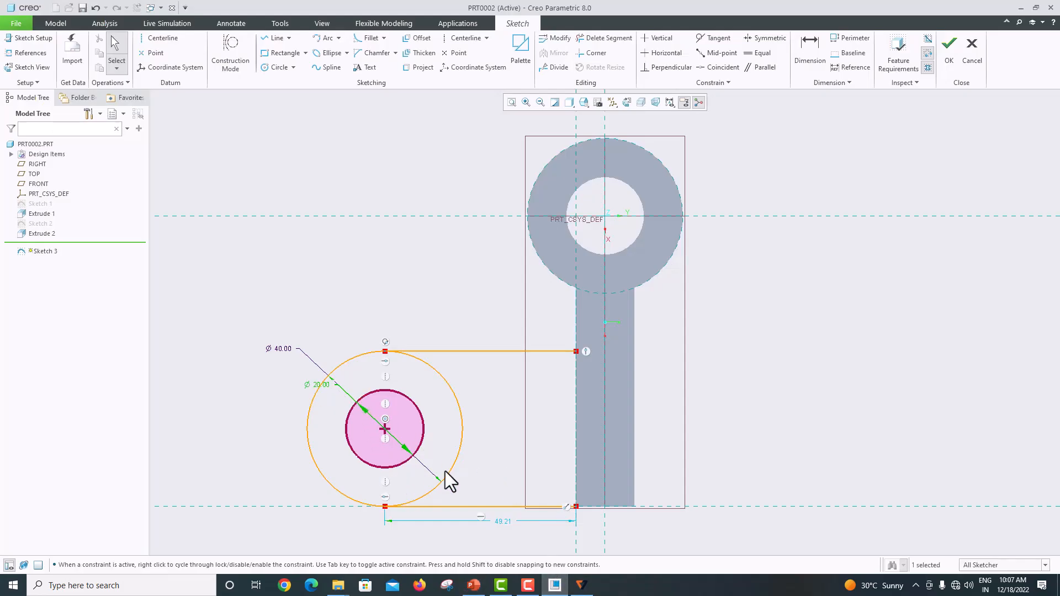
double_click(503, 521)
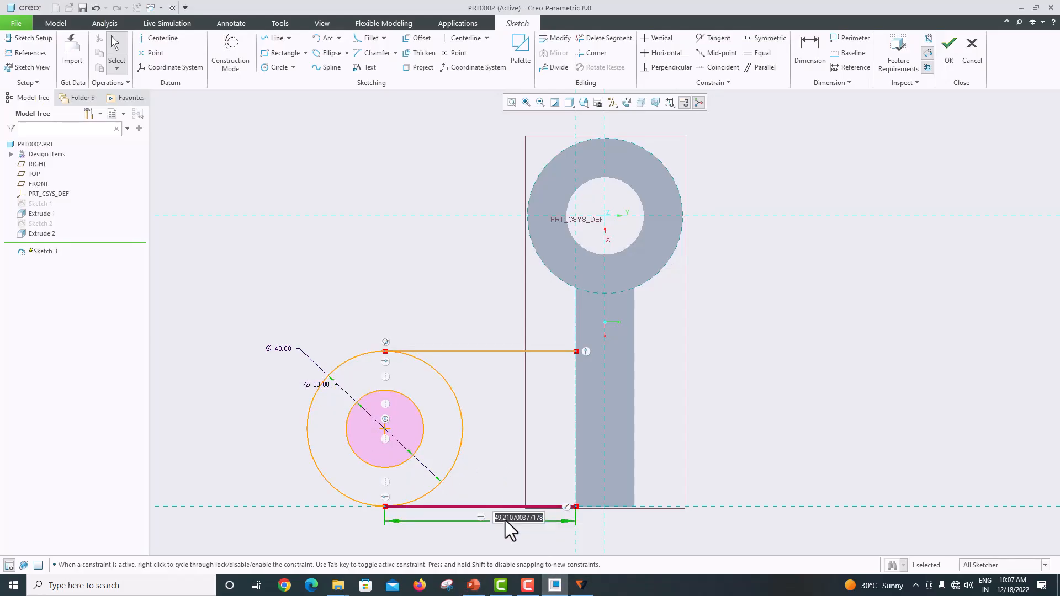
text(32-15)
key(Return)
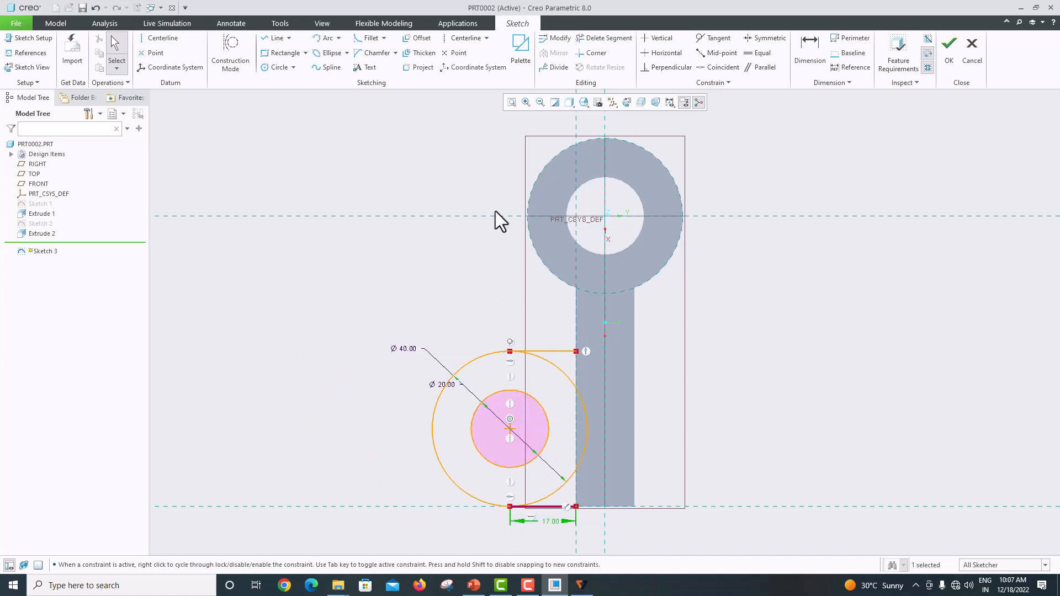
Step: Trim away the half of the outer circle facing the plate, leaving a rounded lug outline
click(609, 37)
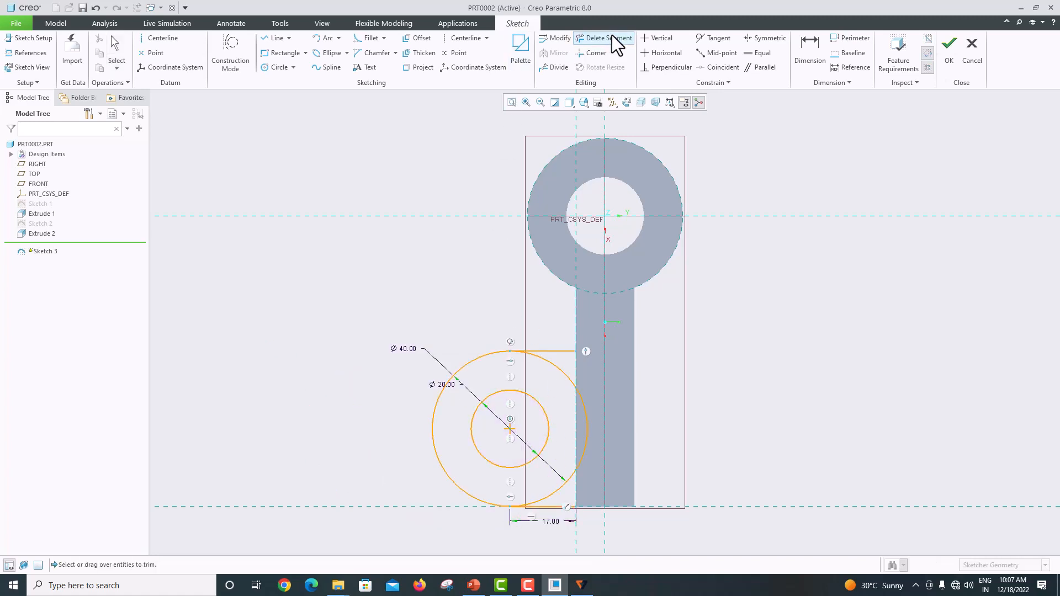
click(582, 412)
click(569, 476)
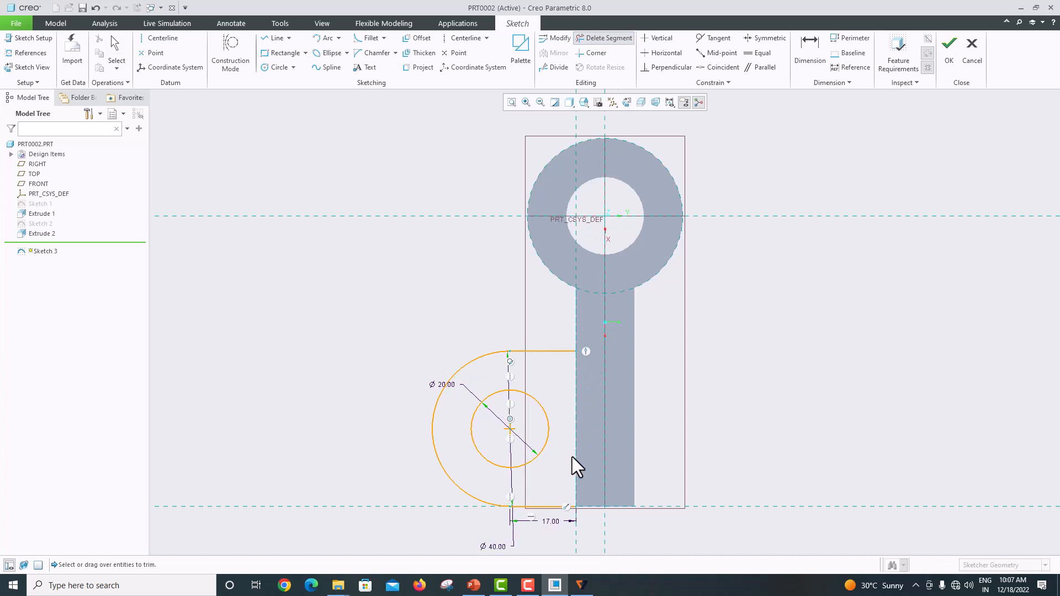
scroll(533, 421, up, 1)
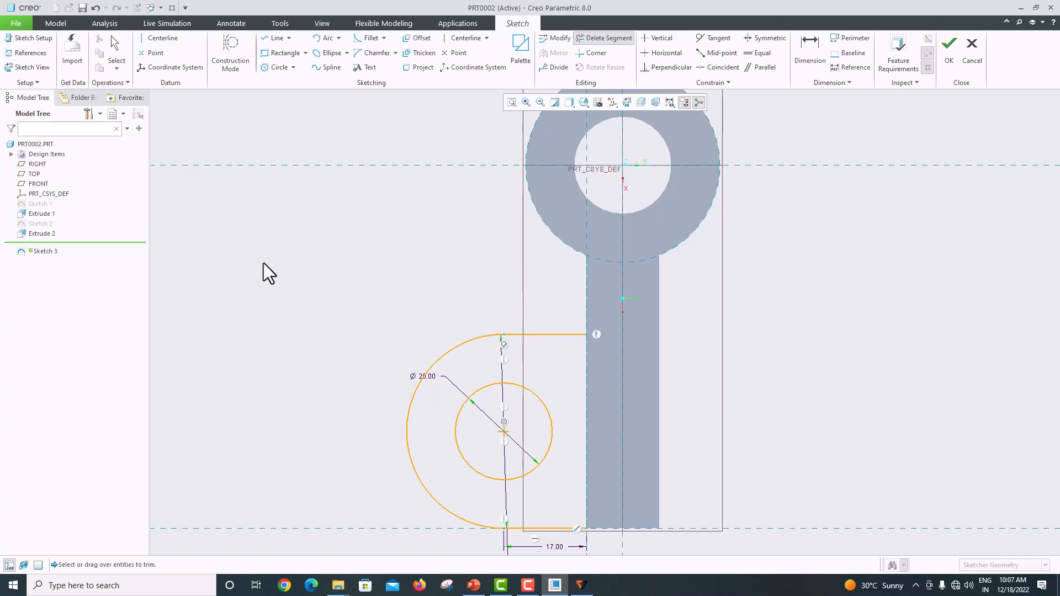
Step: Sketch a vertical line from the middle of the lug's upper straight edge up to the boss's outer circle
click(280, 35)
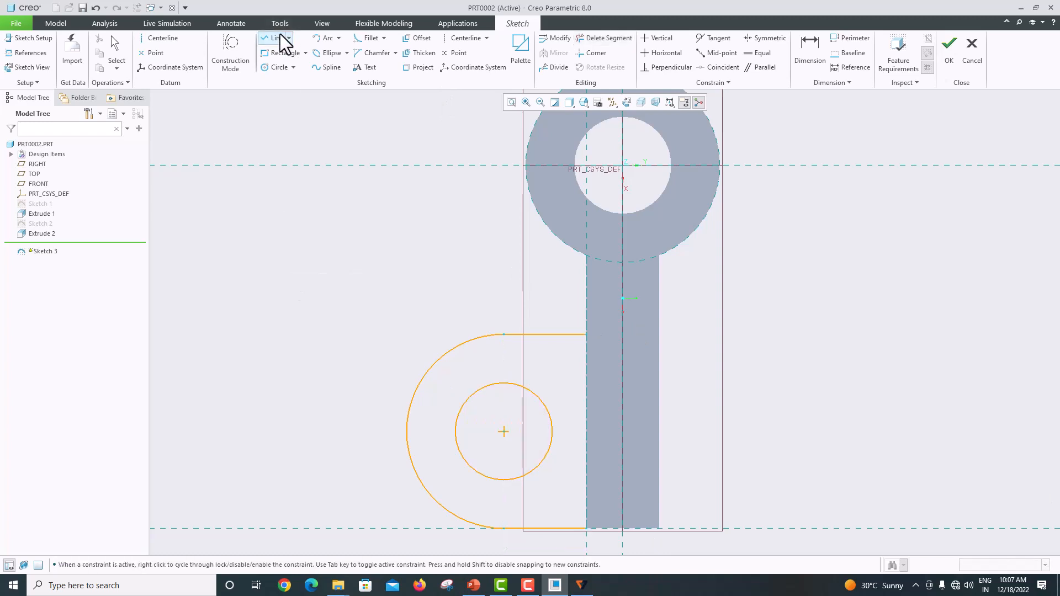
click(545, 334)
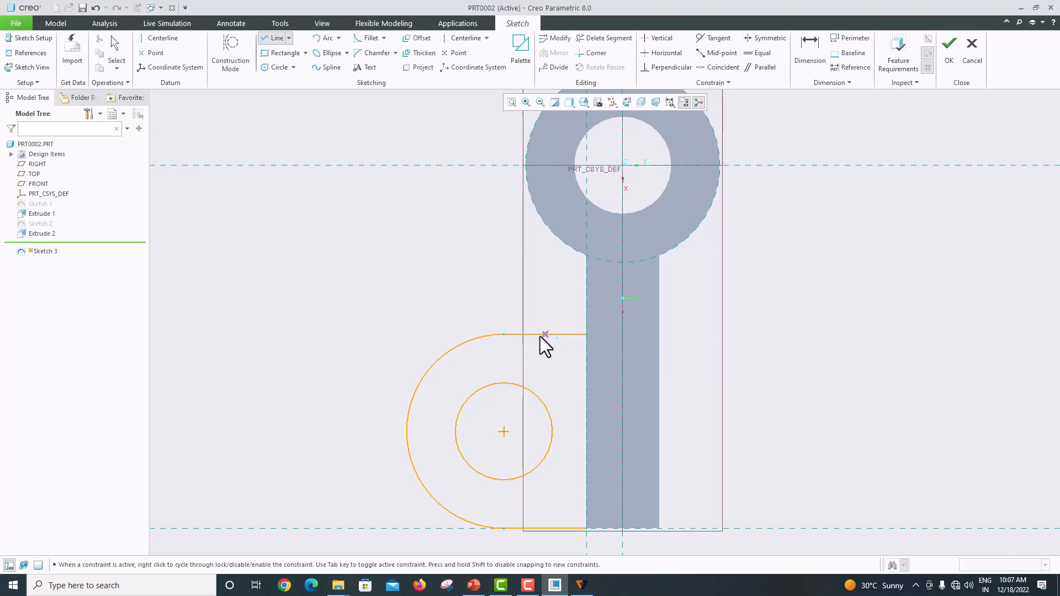
click(546, 223)
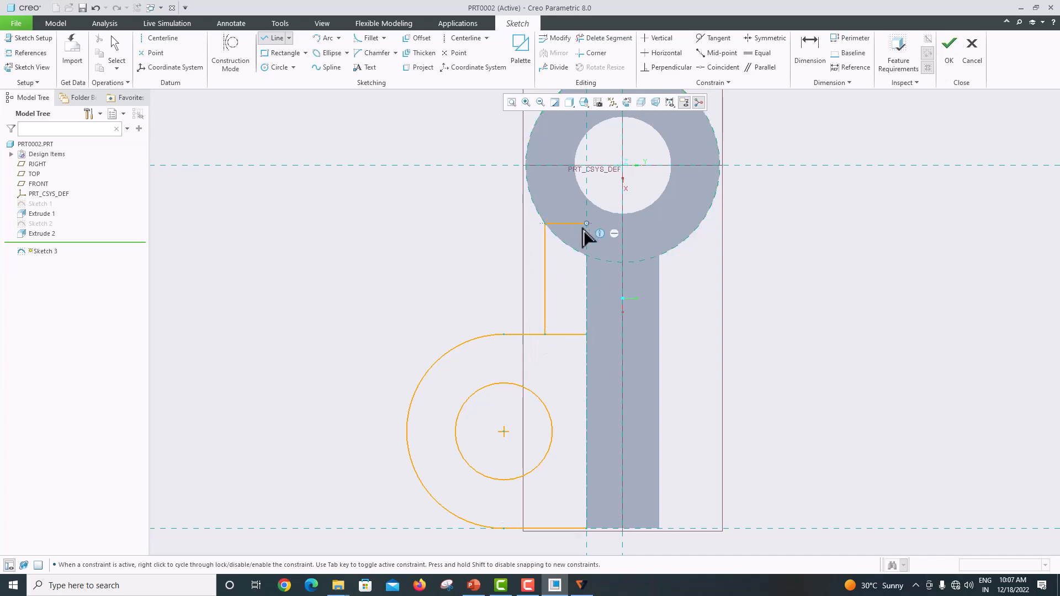
middle_click(640, 282)
middle_click(640, 281)
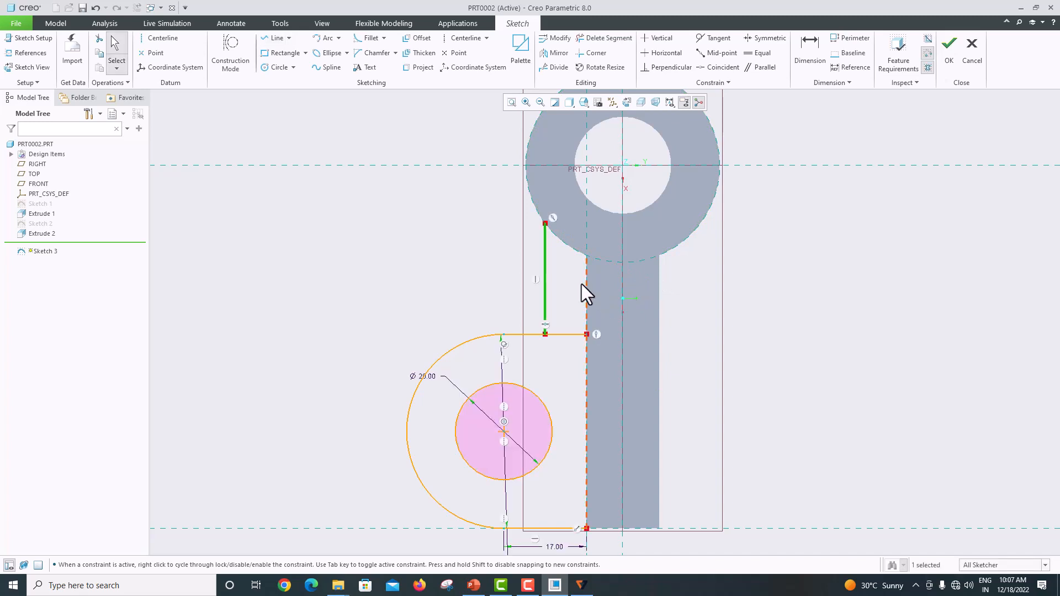
scroll(577, 270, up, 2)
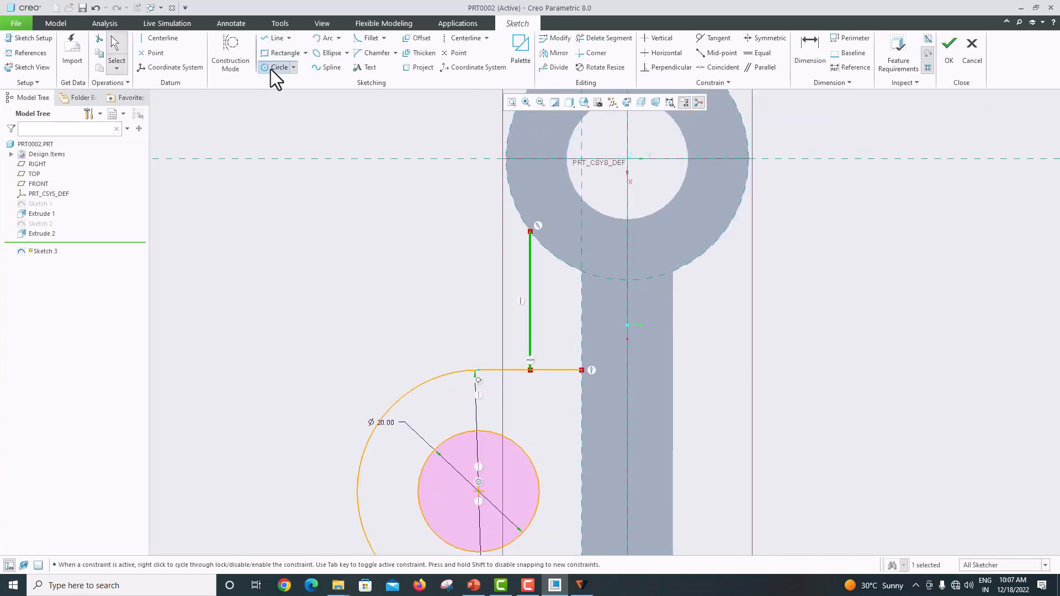
Step: Sketch a circle centred on the boss axis that coincides with the boss's outer diameter
click(270, 69)
click(627, 159)
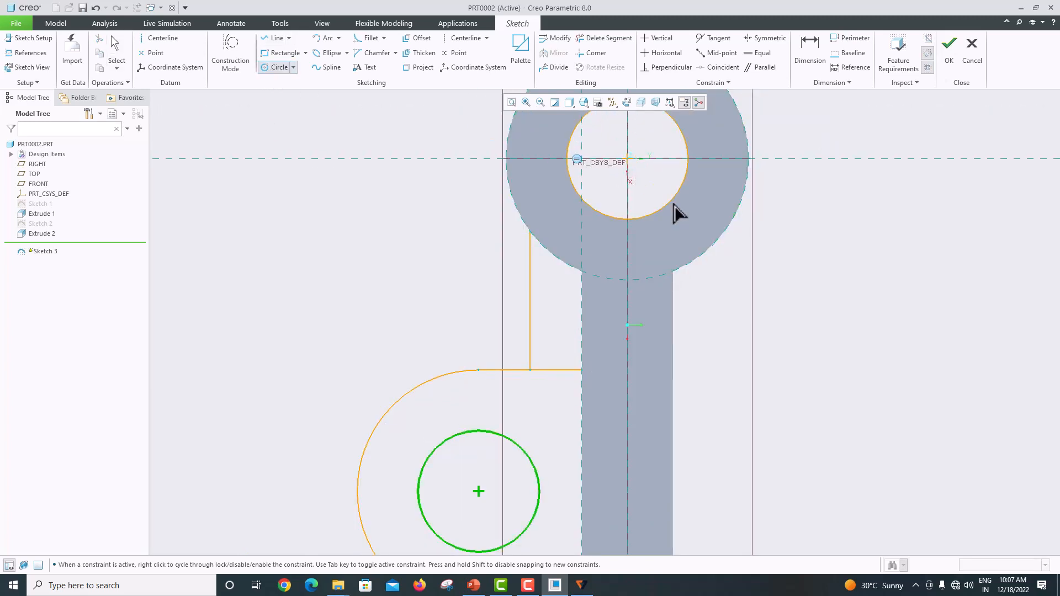
click(701, 258)
scroll(640, 232, down, 3)
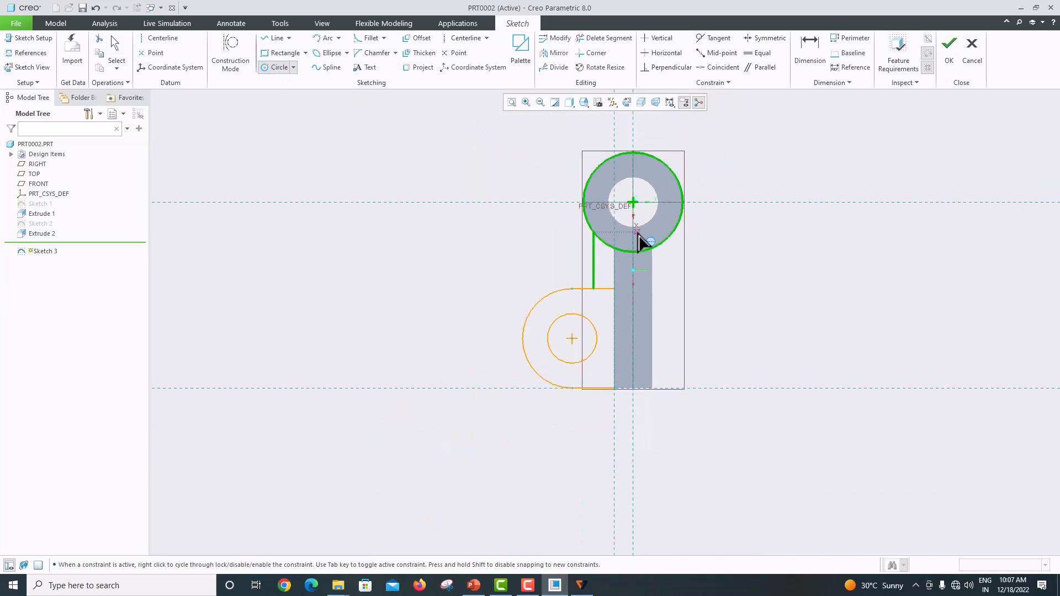
middle_click(657, 240)
scroll(640, 249, up, 2)
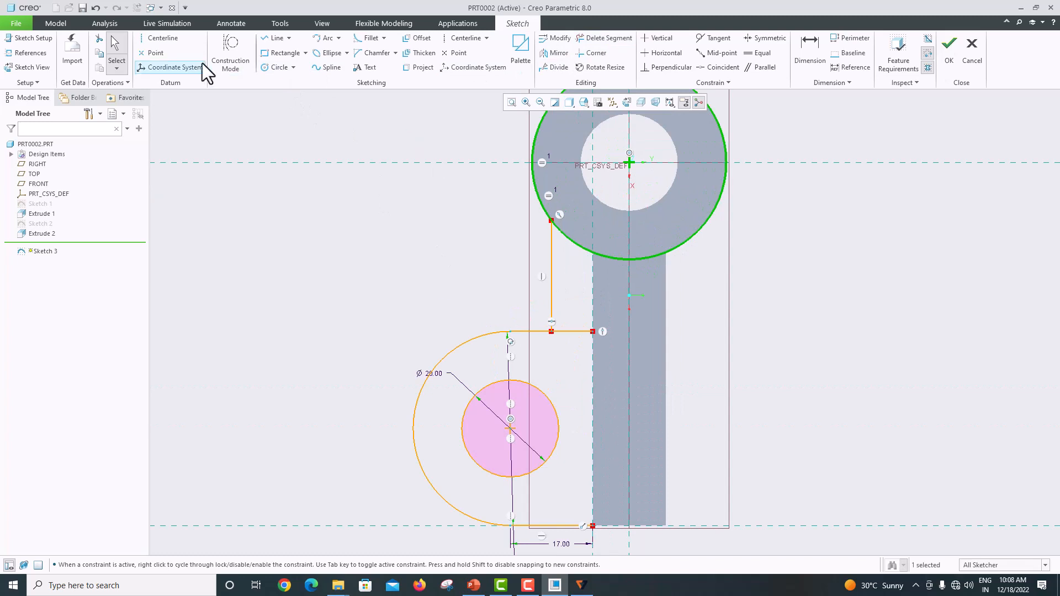
Step: Sketch a vertical line along the base plate's edge from the boss circle down to the end of the lug's lower line
click(269, 39)
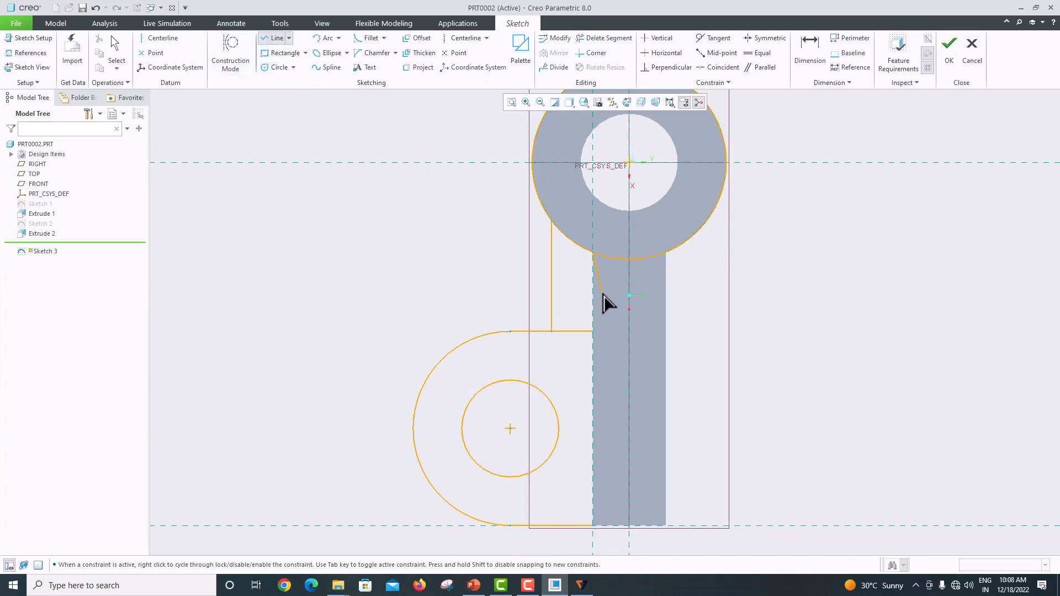
click(593, 526)
middle_click(612, 408)
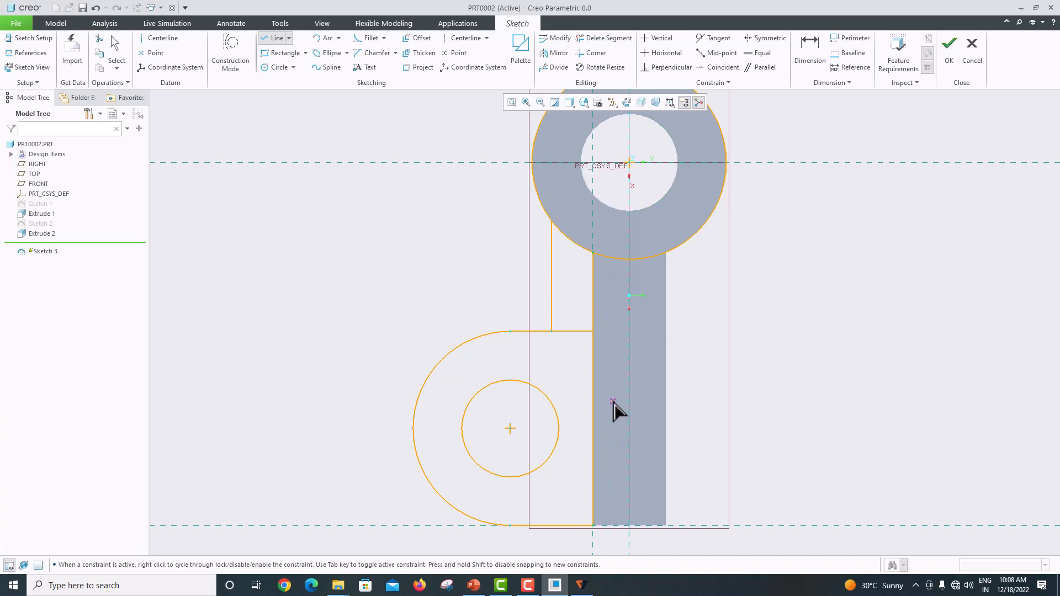
middle_click(615, 409)
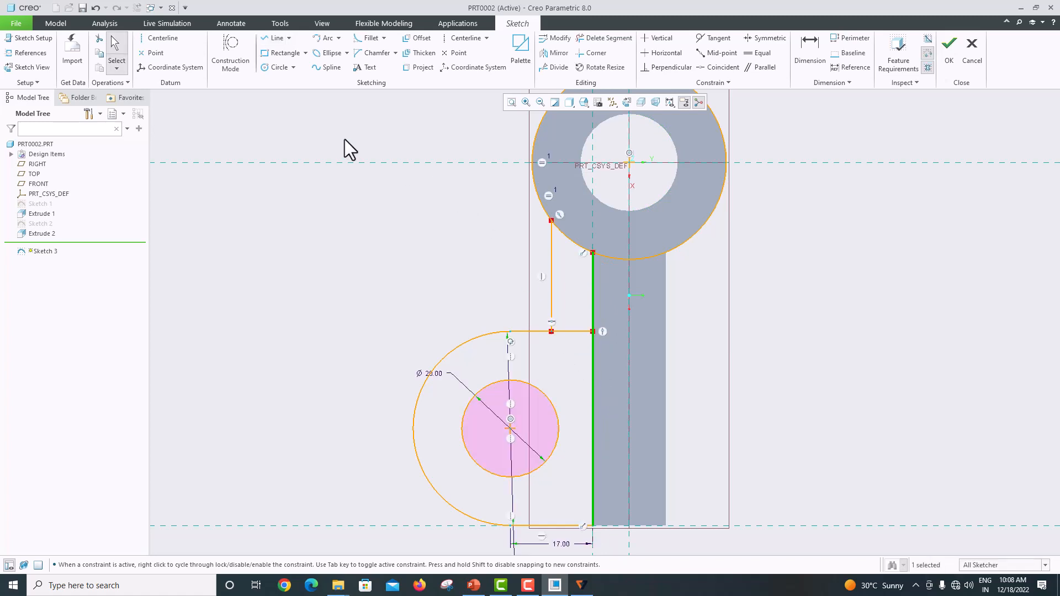
Step: Trim the lug line's inner portion and the surplus boss circle arcs to leave one closed lug profile, and finish the sketch
click(604, 37)
click(575, 330)
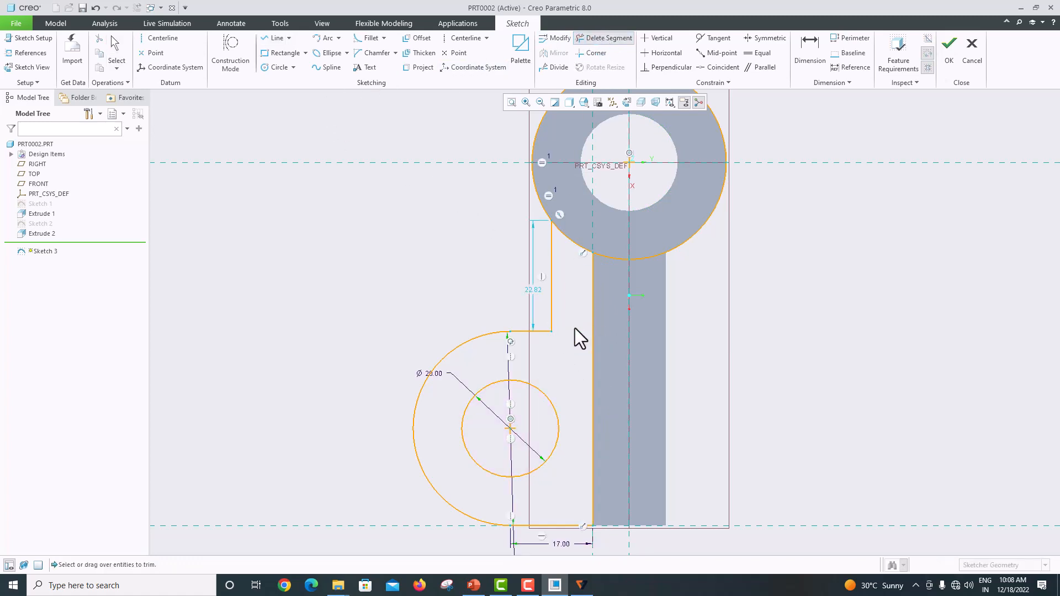
click(635, 258)
click(545, 145)
scroll(578, 127, up, 5)
scroll(578, 108, down, 4)
scroll(578, 108, down, 3)
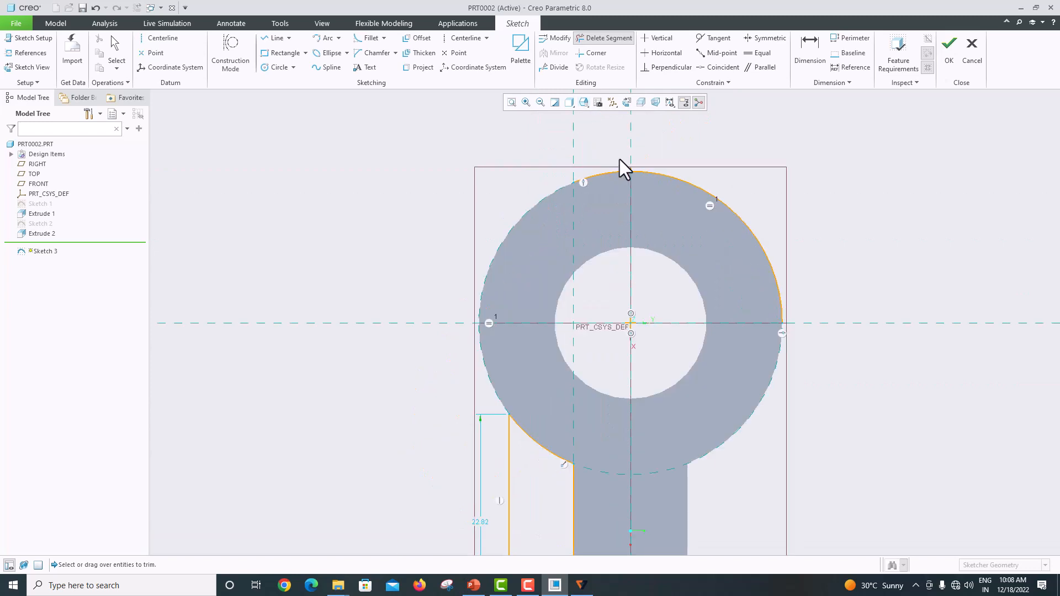
click(634, 172)
scroll(664, 352, up, 5)
scroll(657, 347, down, 3)
scroll(626, 442, up, 4)
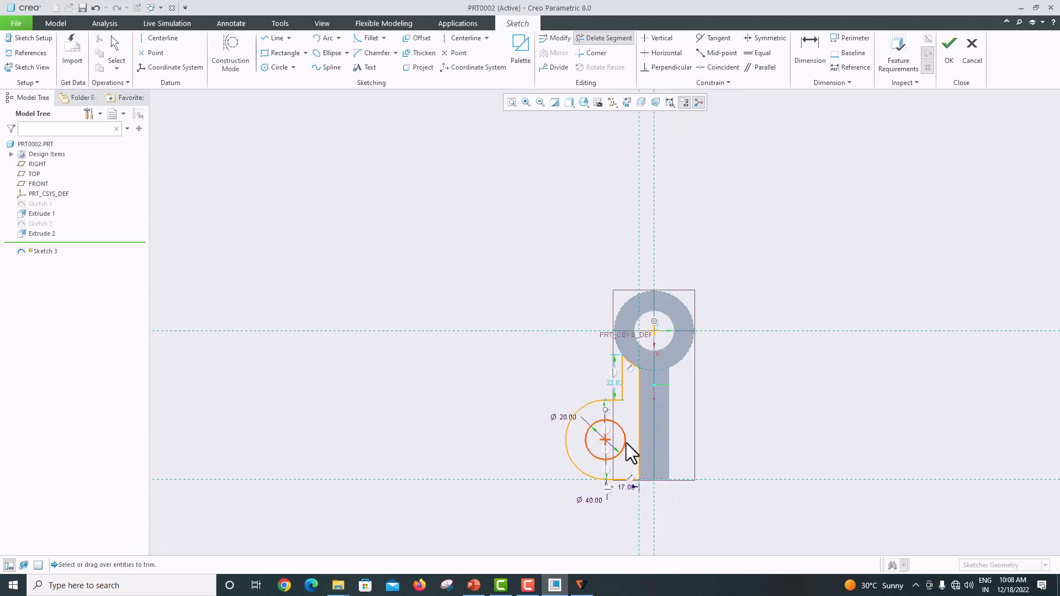
scroll(626, 443, down, 2)
middle_click(807, 326)
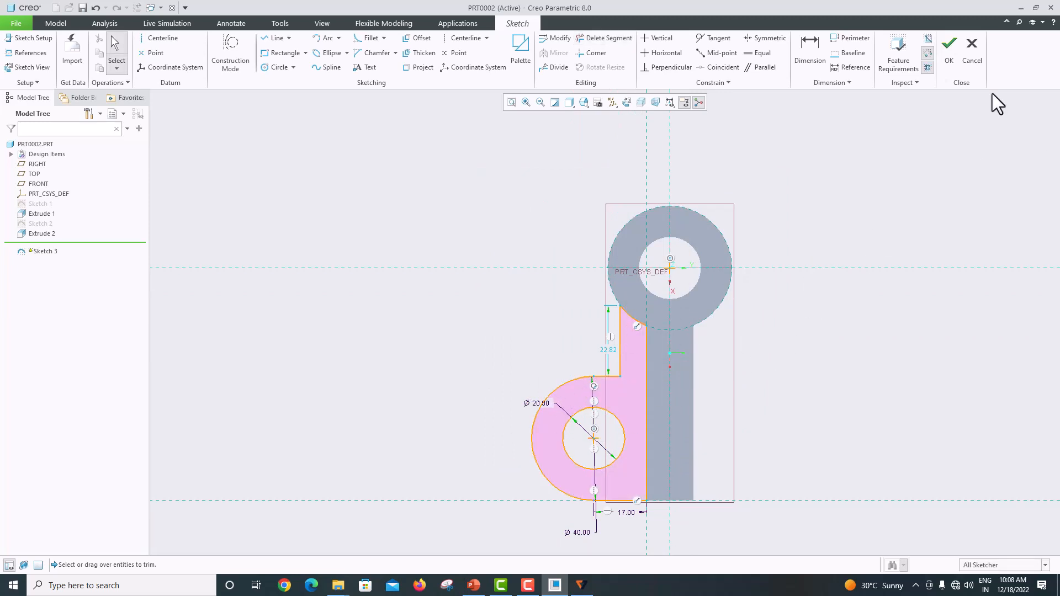
click(955, 62)
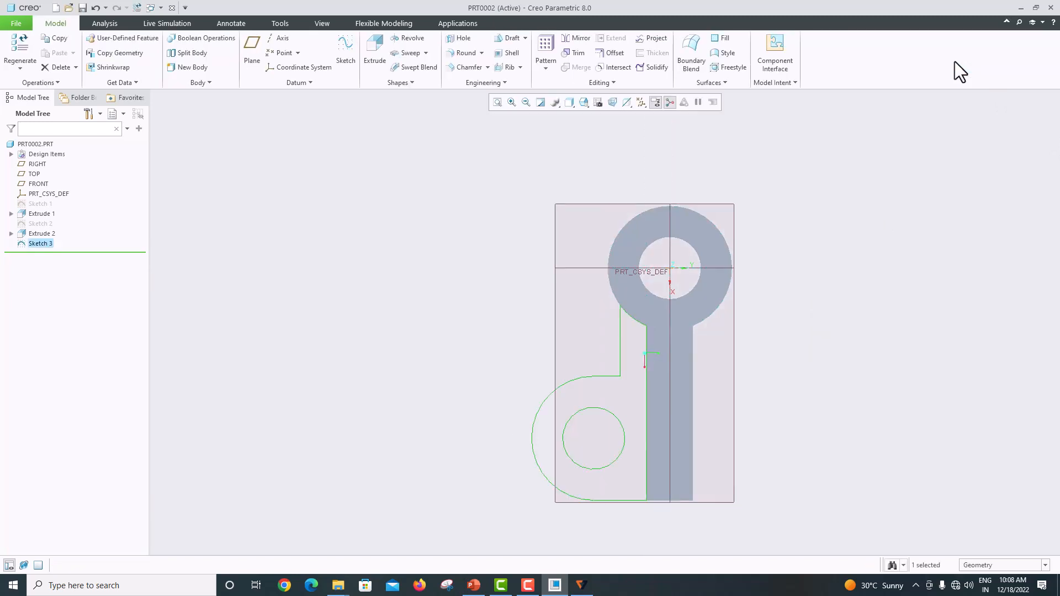
Step: Extrude the lug sketch with a depth of 15 mm, checking the lug thickness in the PowerPoint drawing
click(383, 56)
click(474, 584)
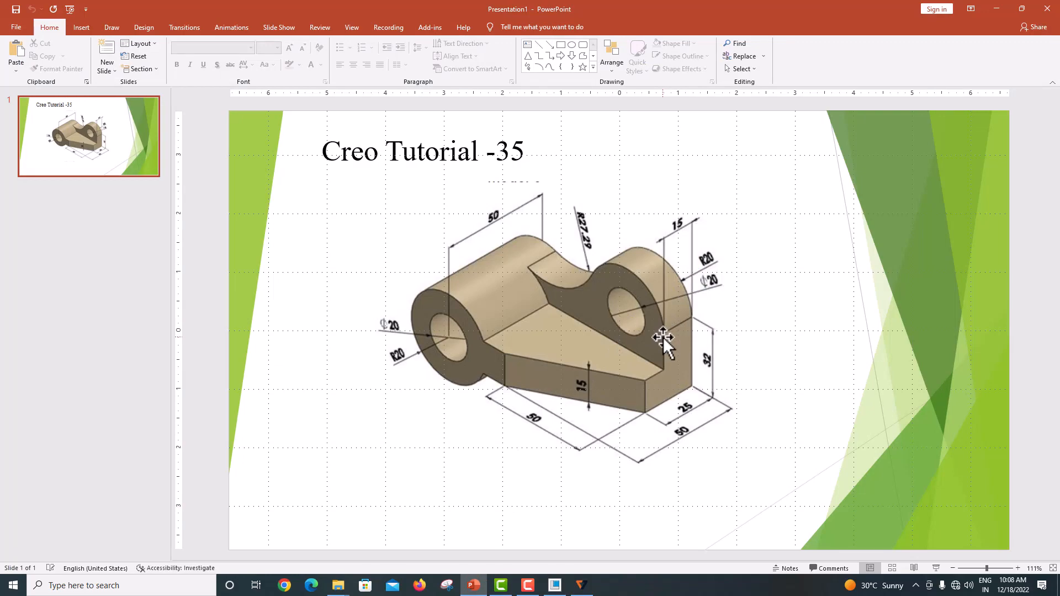
click(529, 586)
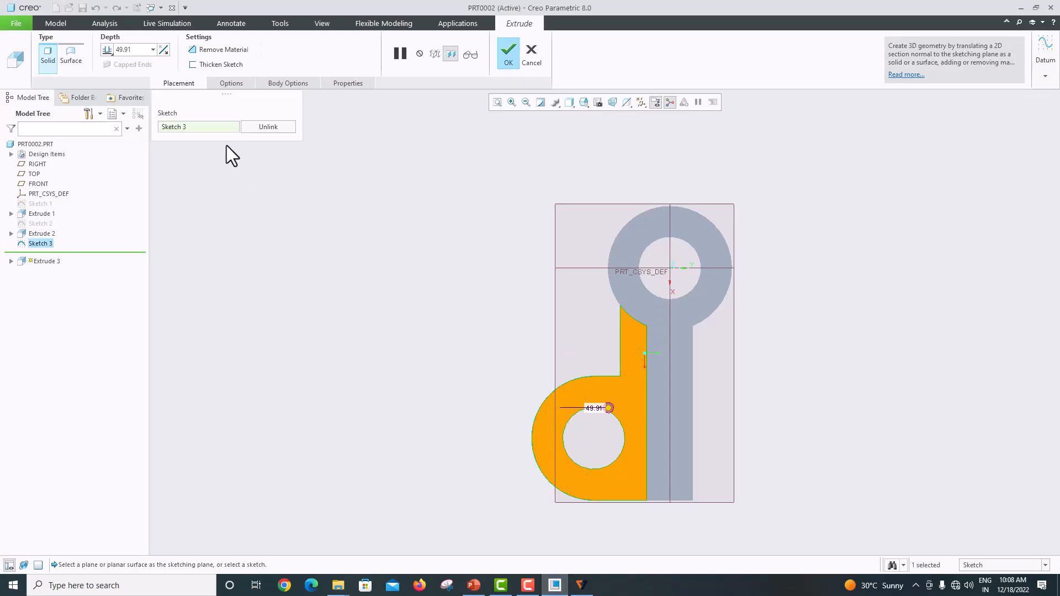
double_click(139, 50)
text(15)
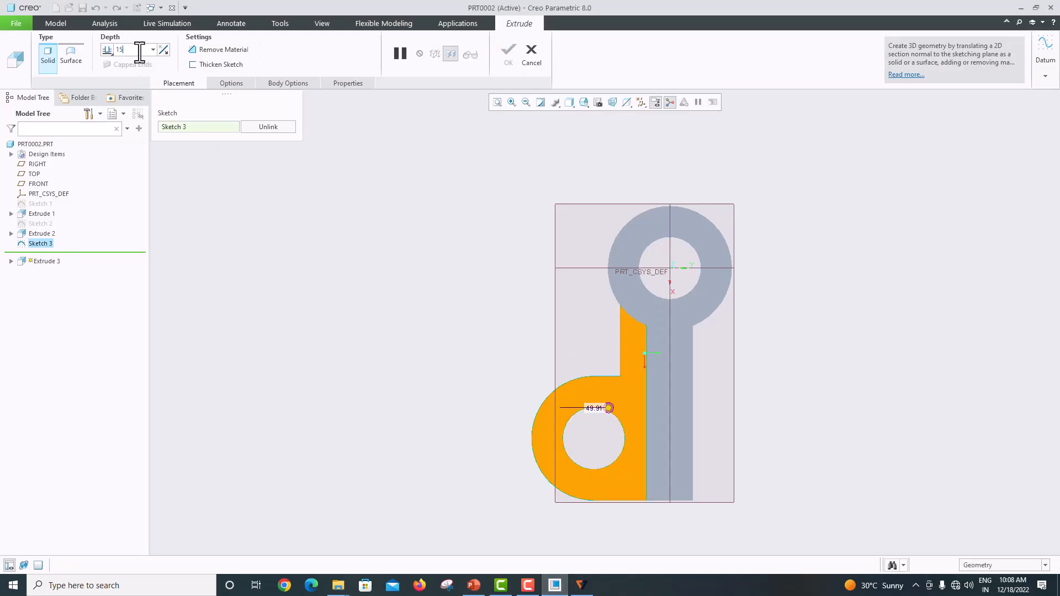
key(Return)
middle_drag(412, 232, 467, 206)
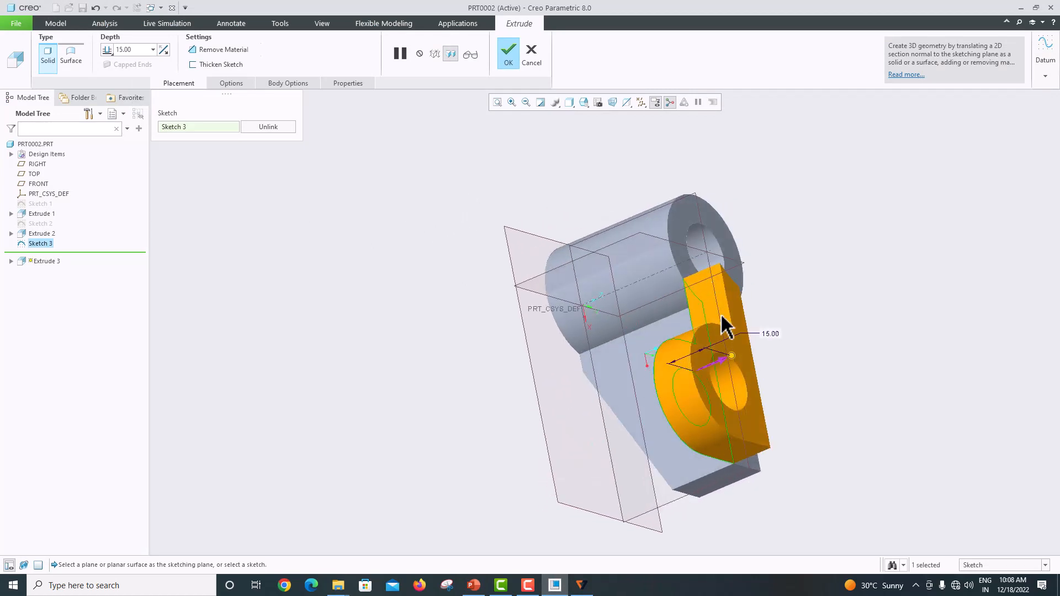
Step: Reverse the lug extrusion so it runs inward over the base plate, and complete the feature
click(716, 359)
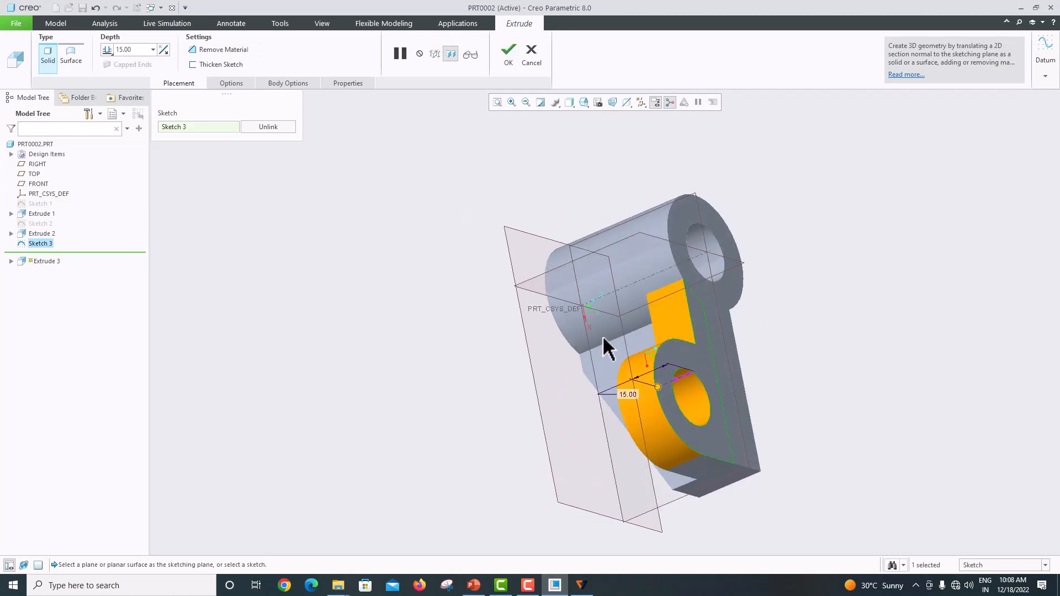
middle_drag(601, 336, 525, 374)
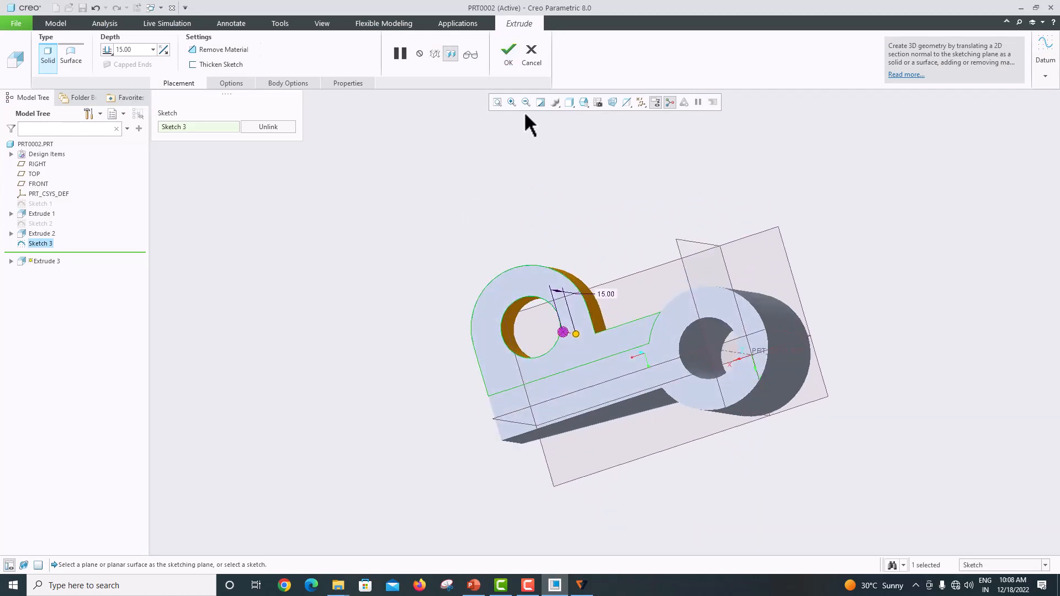
click(508, 62)
middle_drag(630, 242, 487, 391)
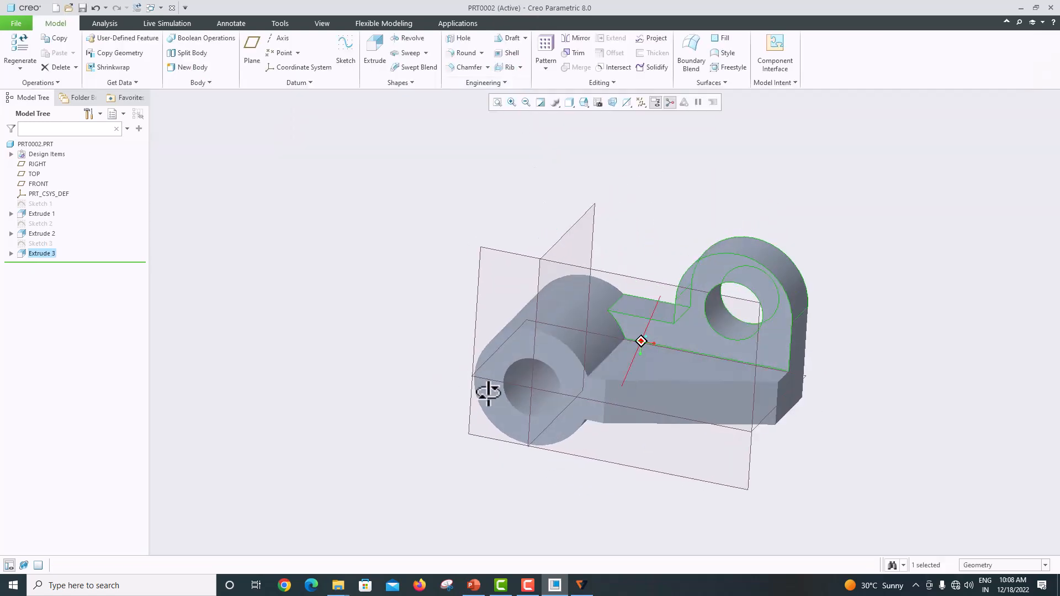
Step: Check the transition radius in the PowerPoint drawing, then round the Creo edge between the lug and its connecting arm to 27.29 mm
click(474, 585)
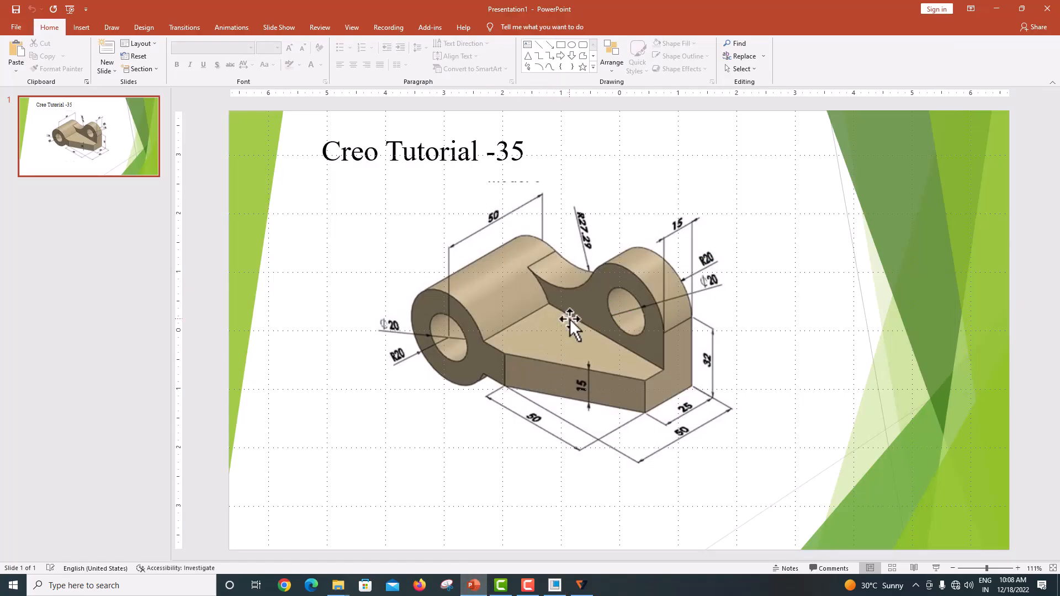
click(555, 586)
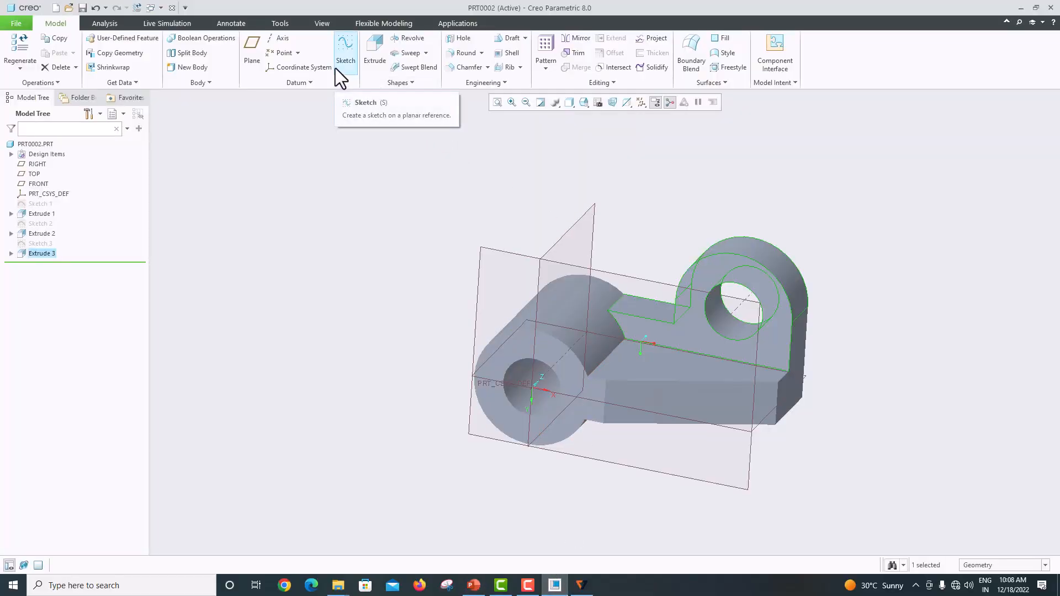
click(461, 54)
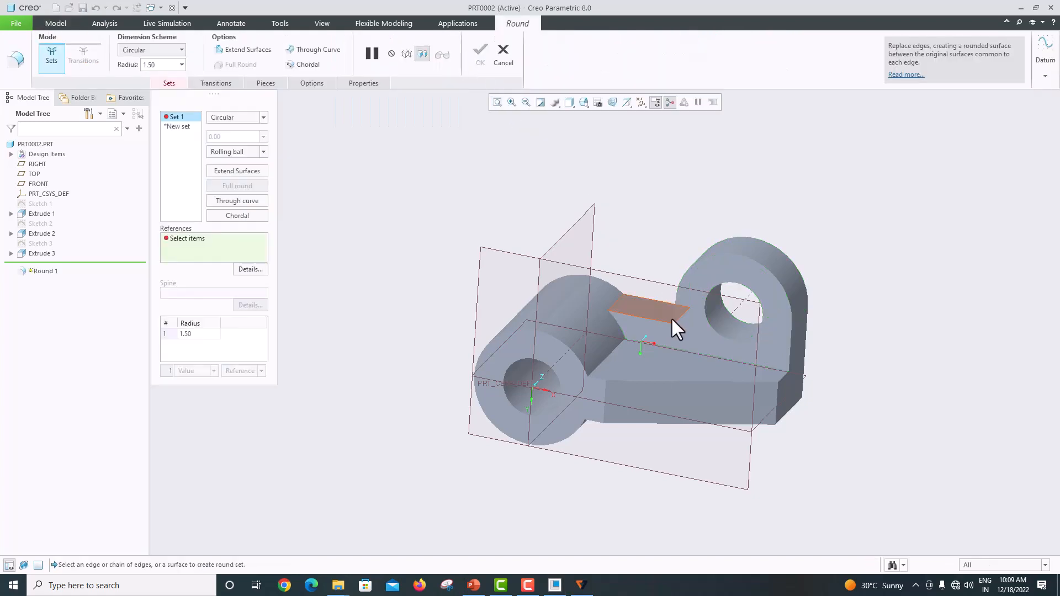
mouse_move(672, 319)
middle_down()
mouse_move(672, 303)
mouse_move(679, 322)
middle_up()
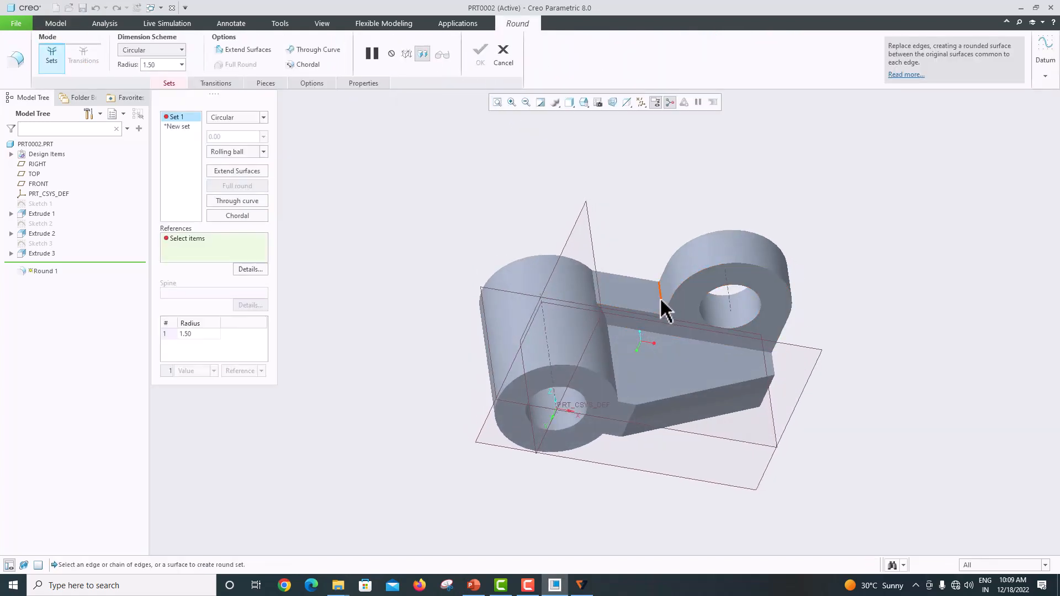
click(662, 302)
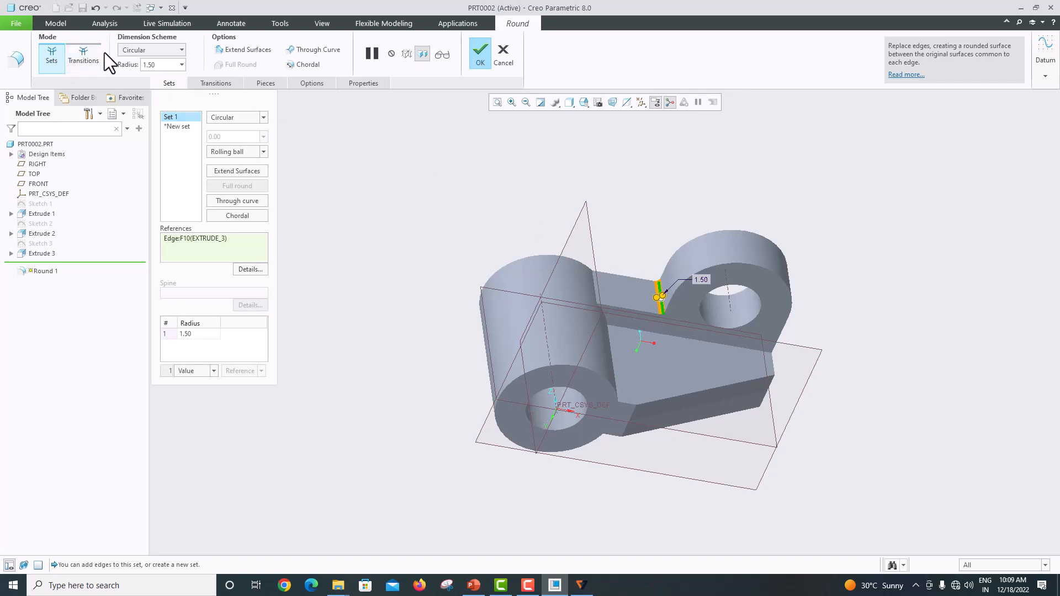
click(168, 64)
text(2)
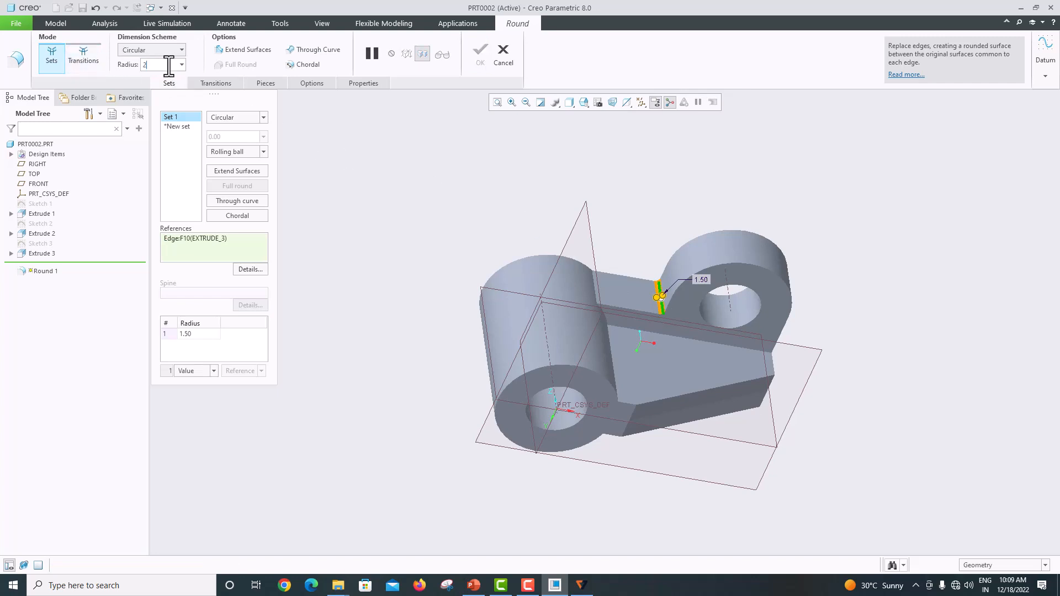
text(7.29)
key(Return)
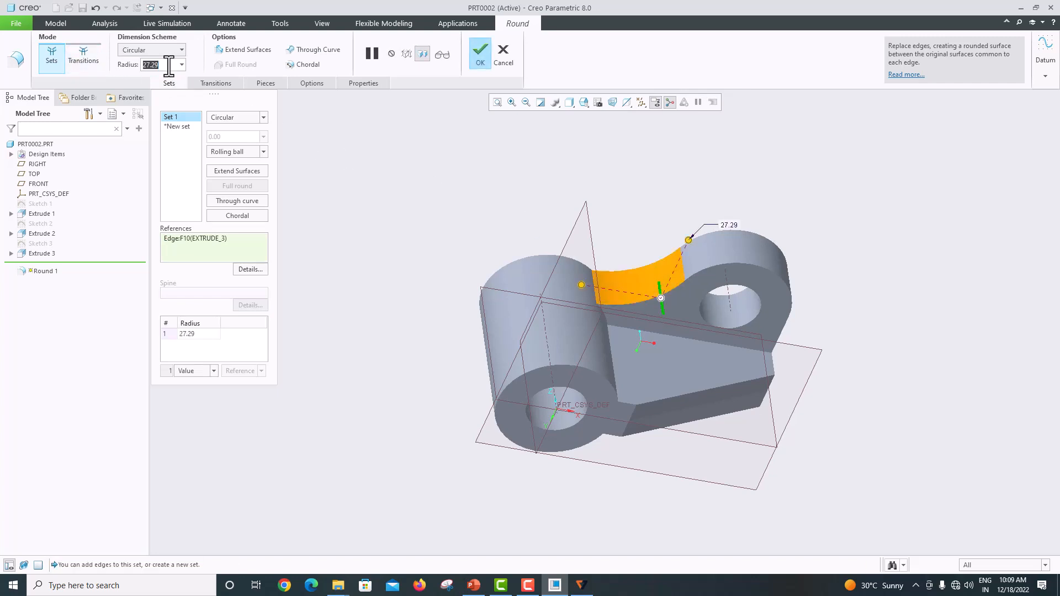
click(478, 59)
middle_drag(596, 296, 573, 277)
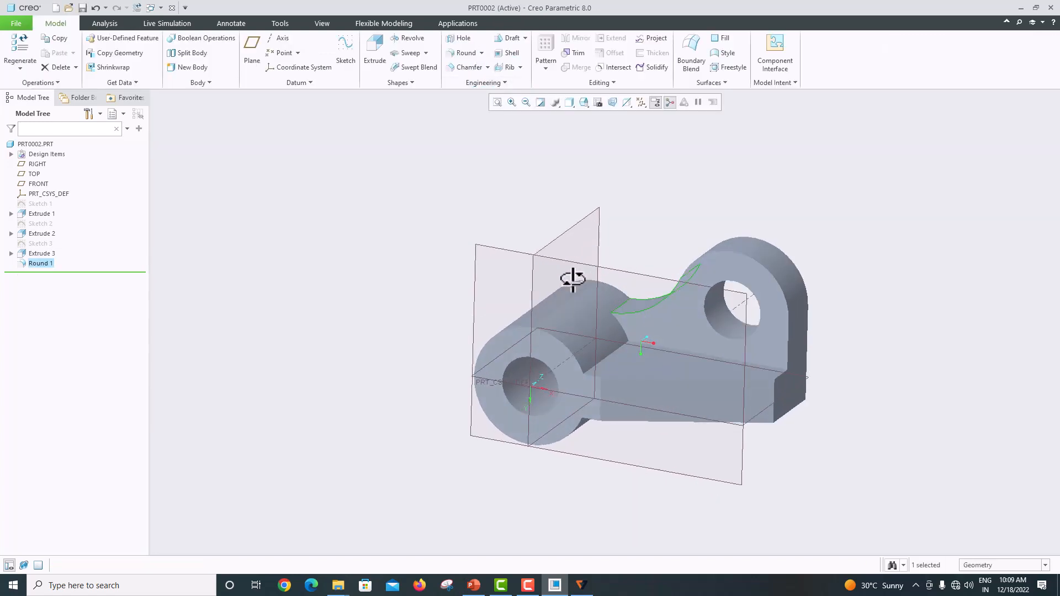
Step: Hide all datum planes, axes, points and coordinate systems, and display the bracket as Shading With Edges
click(584, 102)
click(594, 118)
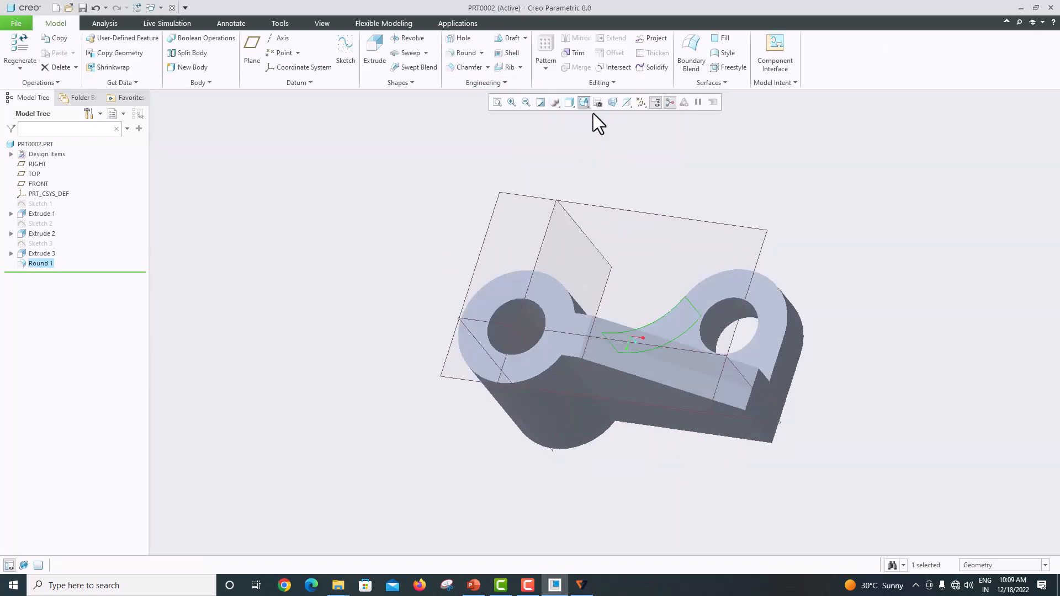
middle_drag(587, 130, 511, 326)
click(642, 106)
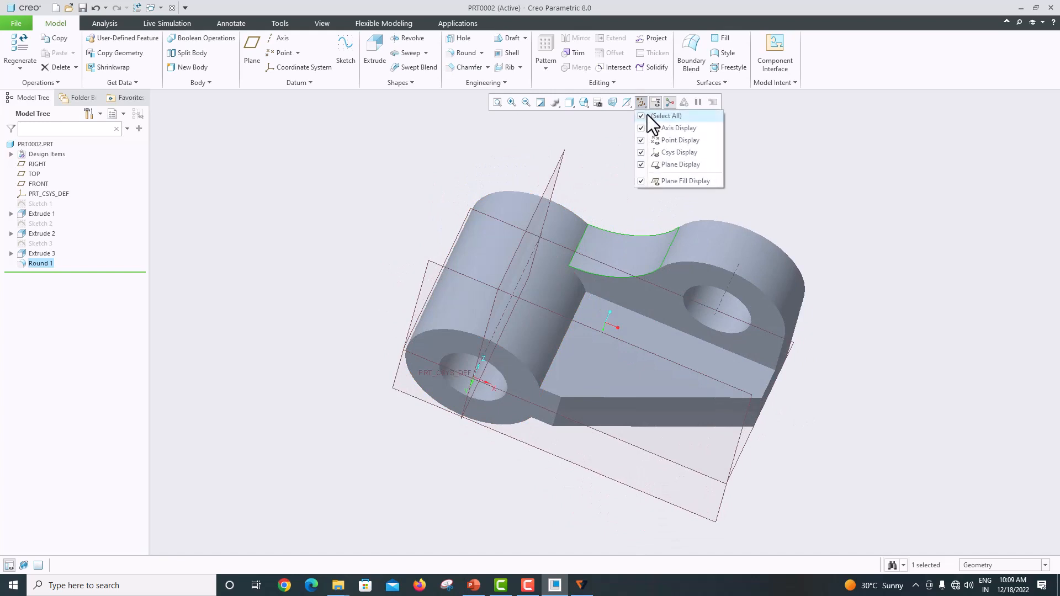
click(644, 115)
middle_drag(762, 237, 753, 213)
click(569, 108)
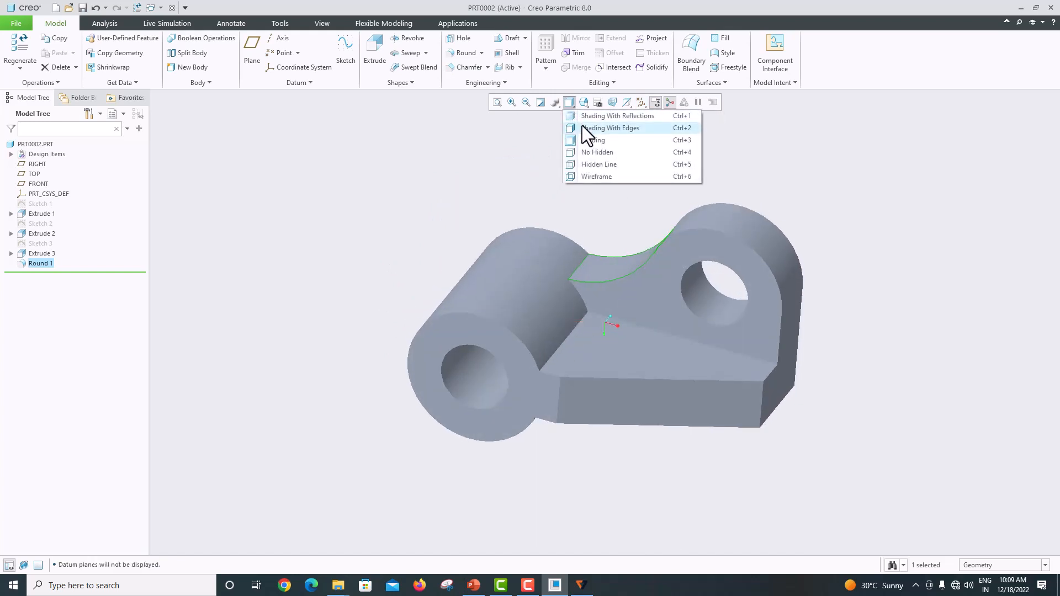
click(583, 127)
click(846, 194)
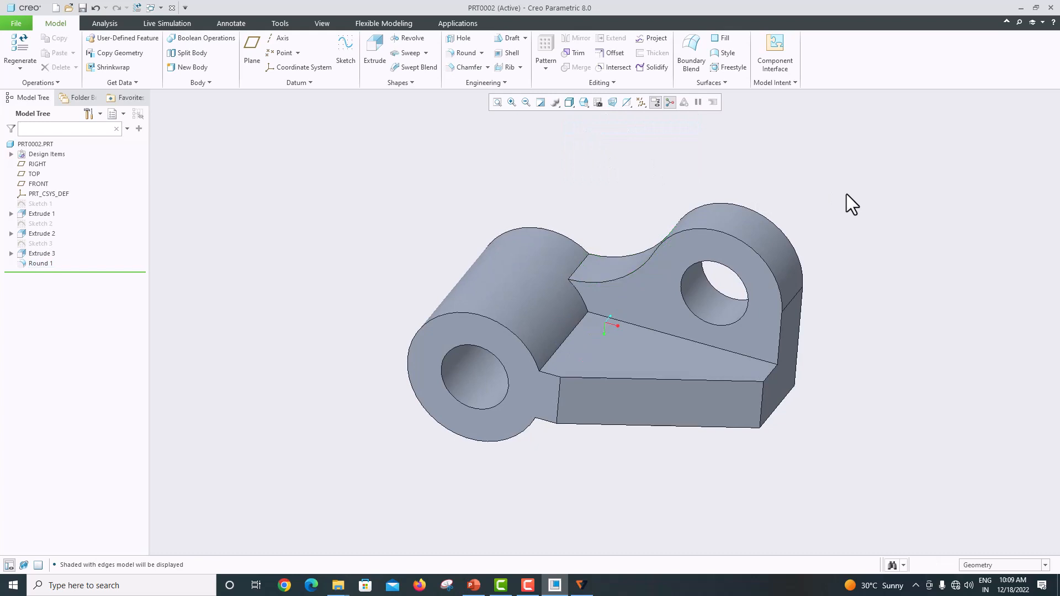